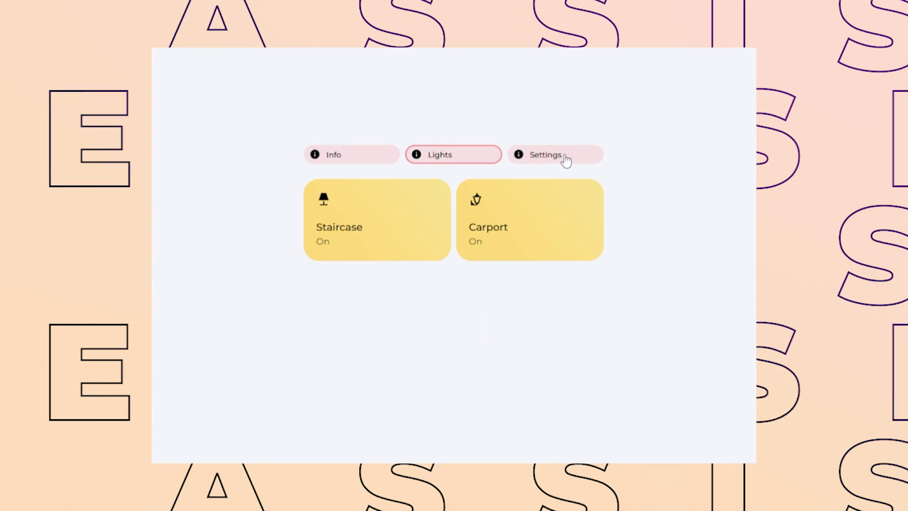
Step: Switch the dashboard to Settings, then Lights, then the Info sensor cards
left_click(565, 161)
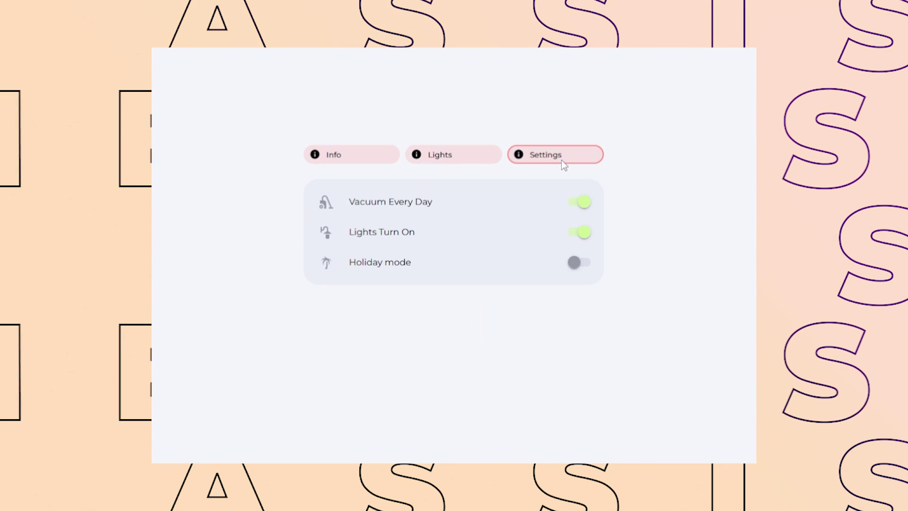
left_click(468, 162)
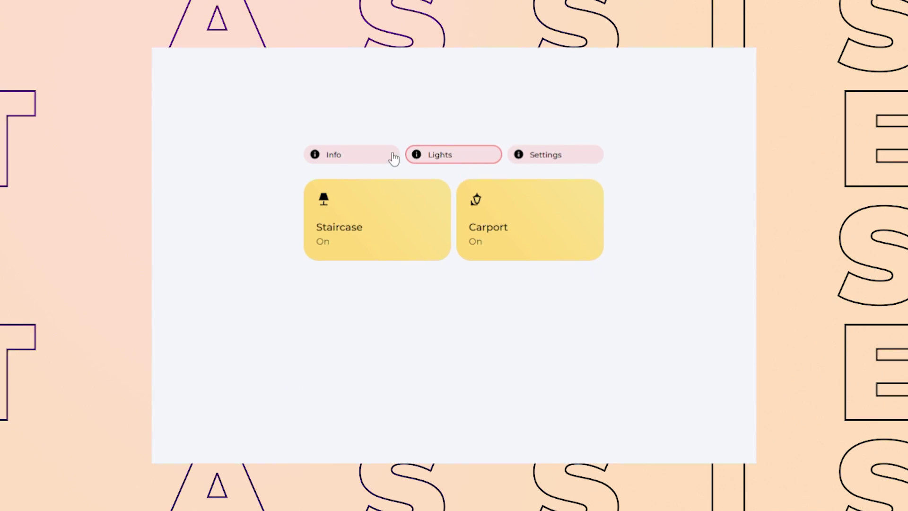
left_click(344, 161)
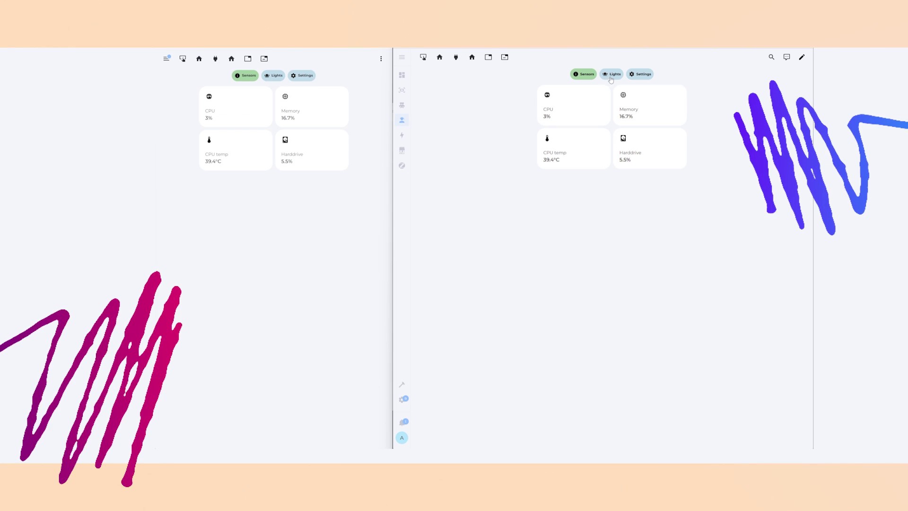
Step: Flip both dashboards among Lights, Settings and Sensors cards, ending on the test dashboard's Lights tab
left_click(614, 76)
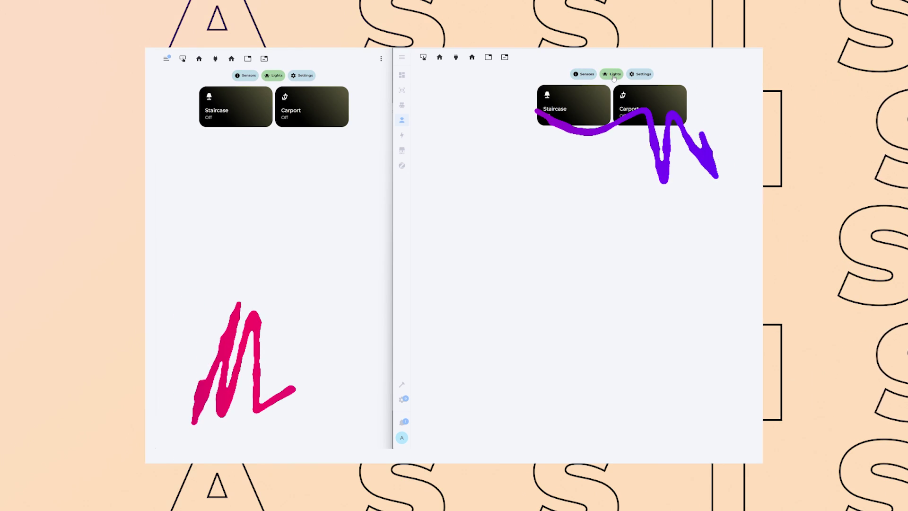
left_click(645, 76)
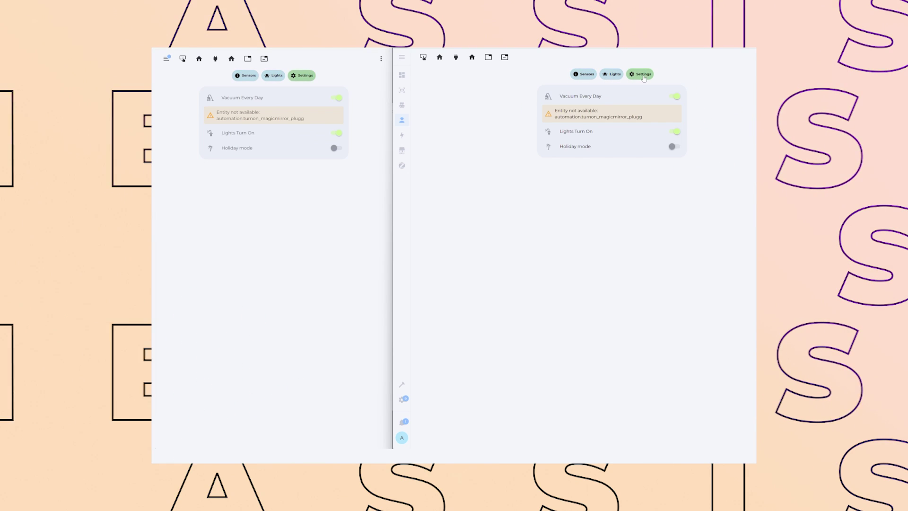
left_click(613, 75)
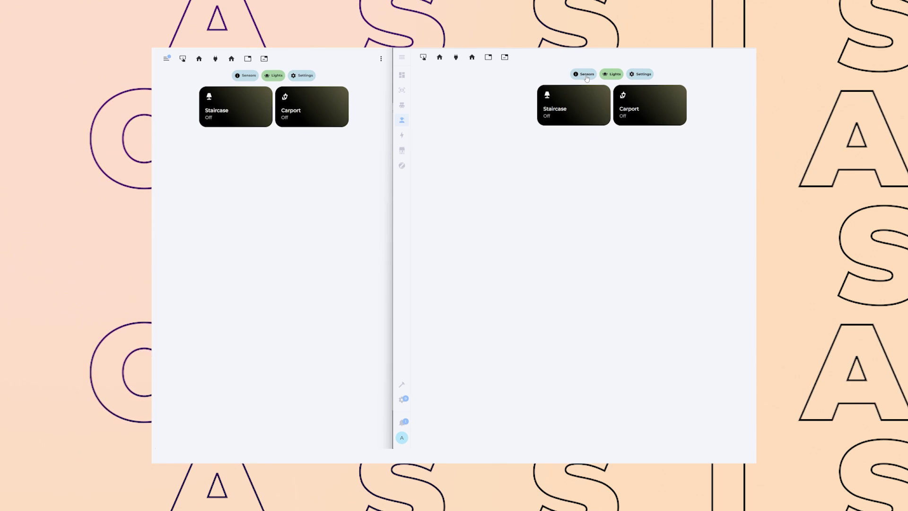
left_click(586, 76)
left_click(615, 75)
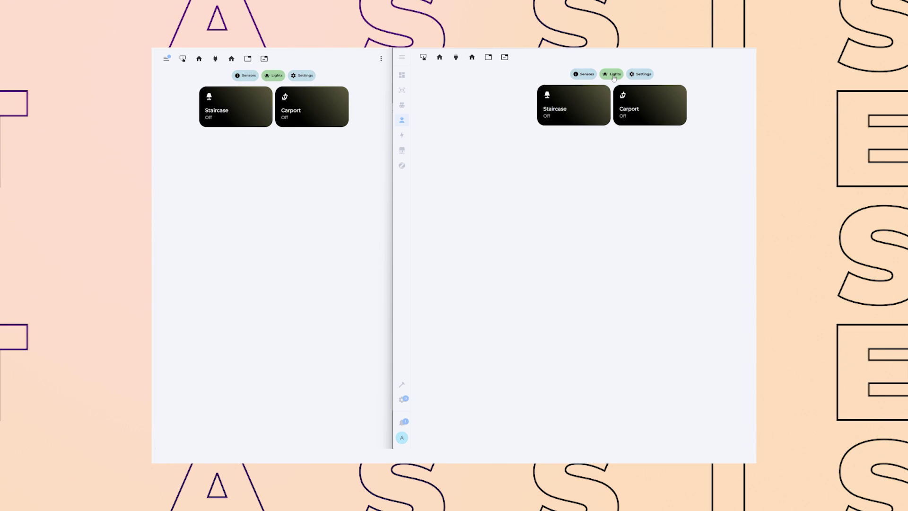
left_click(645, 76)
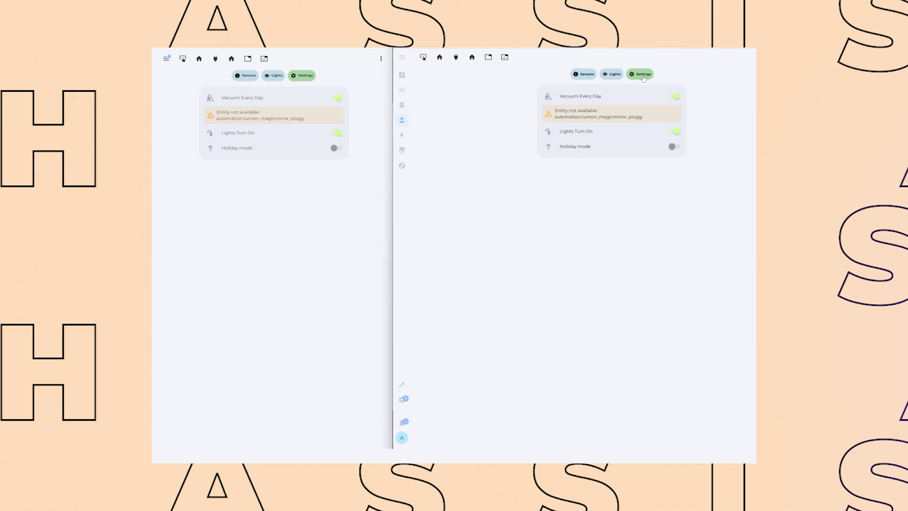
left_click(614, 76)
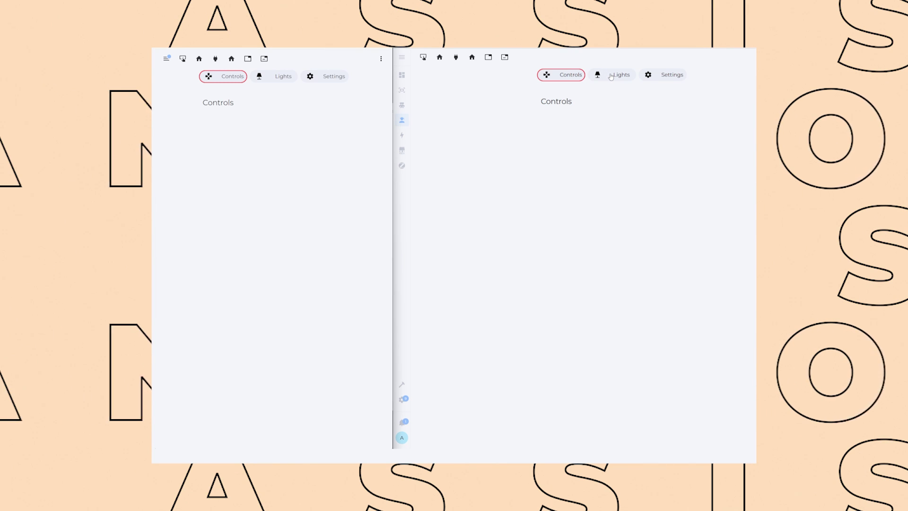
left_click(611, 77)
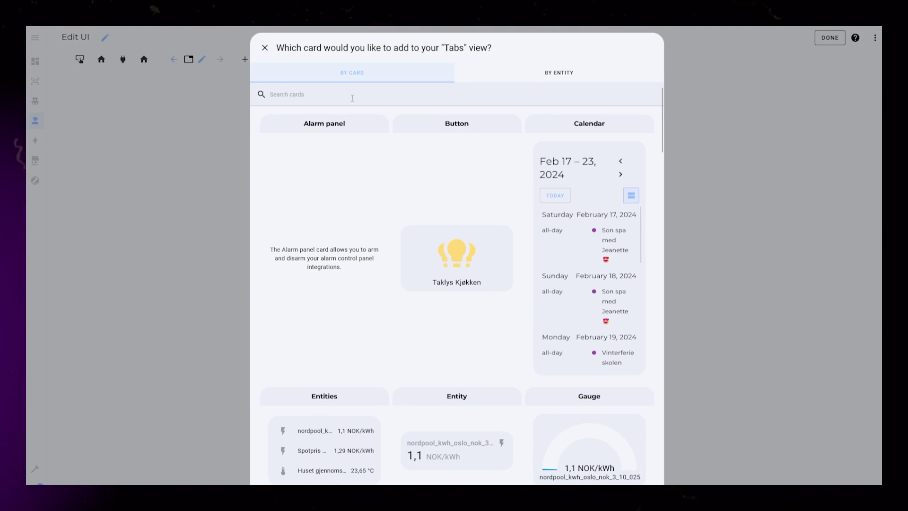
Step: Add a Vertical stack with a non-square Grid holding a Custom: Button-Card
type("vertical")
left_click(345, 117)
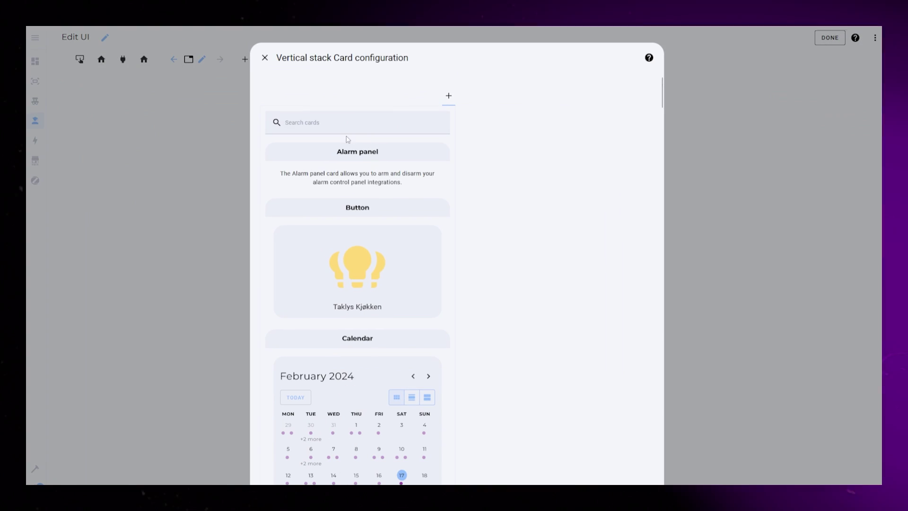
type("grid")
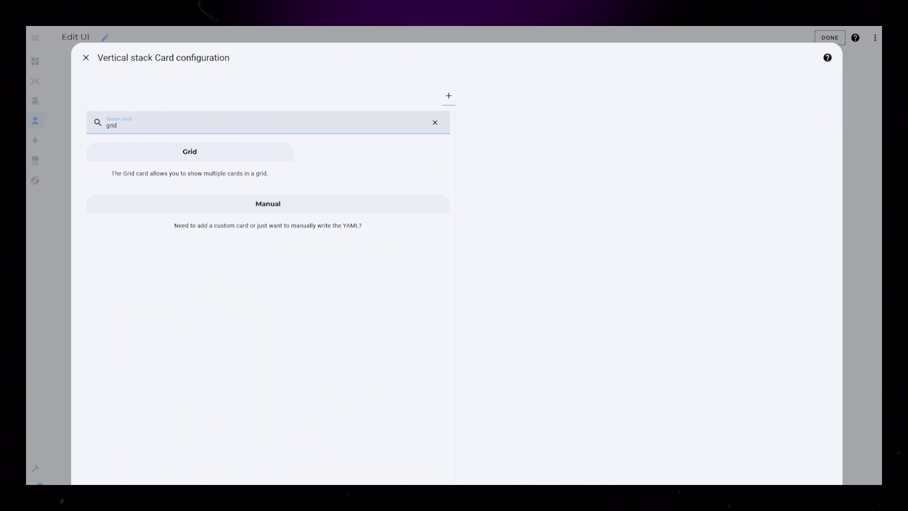
left_click(189, 152)
left_click(442, 146)
type("button")
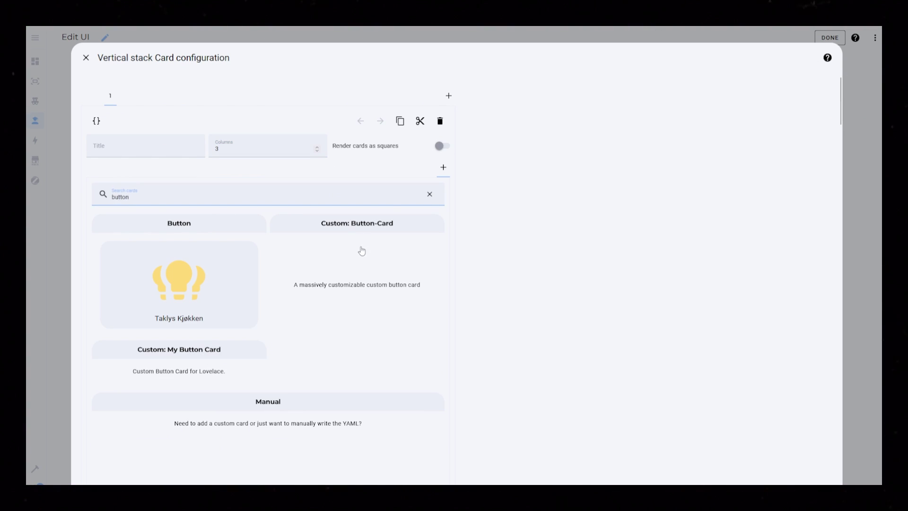
left_click(362, 251)
Step: Give the button card name Controls, icon mdi:gamepad and layout icon_name
type("name:")
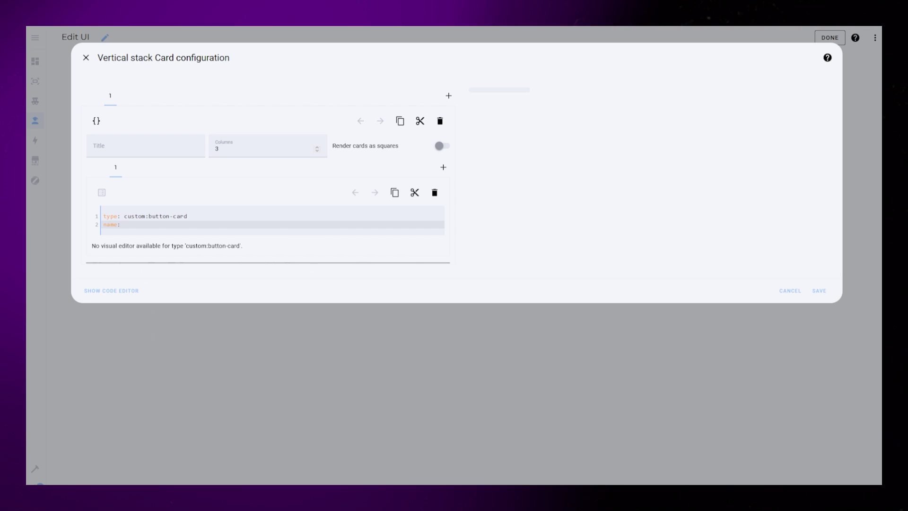
type(" Controls")
key("Return")
type("icon: mdi:")
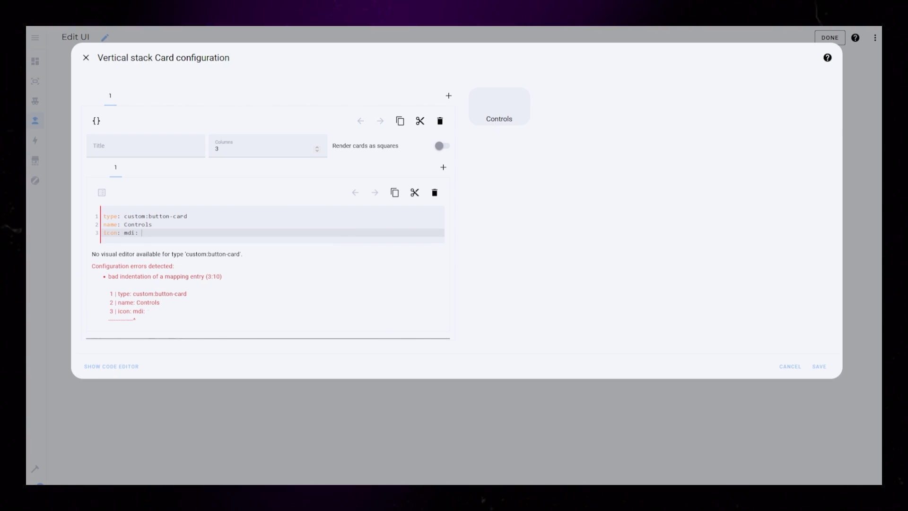
key("BackSpace")
type("gamepad")
key("Return")
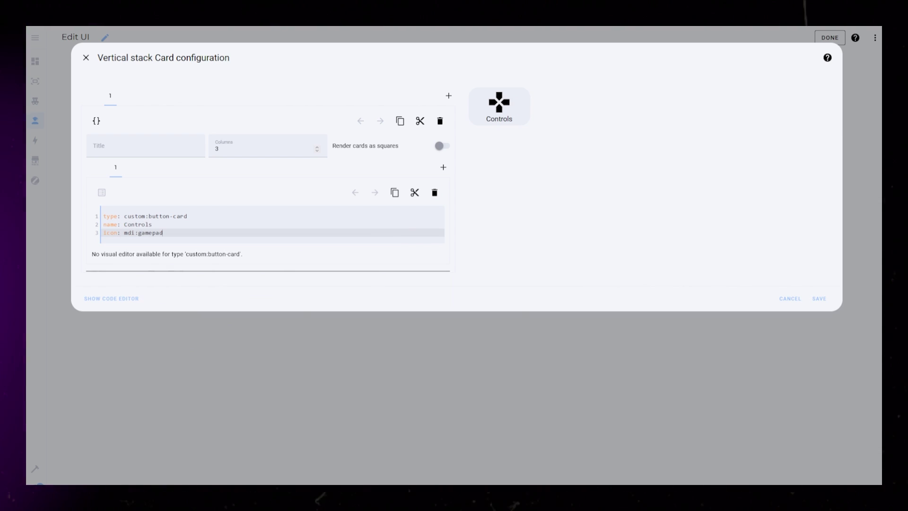
key("Return")
type("layout:")
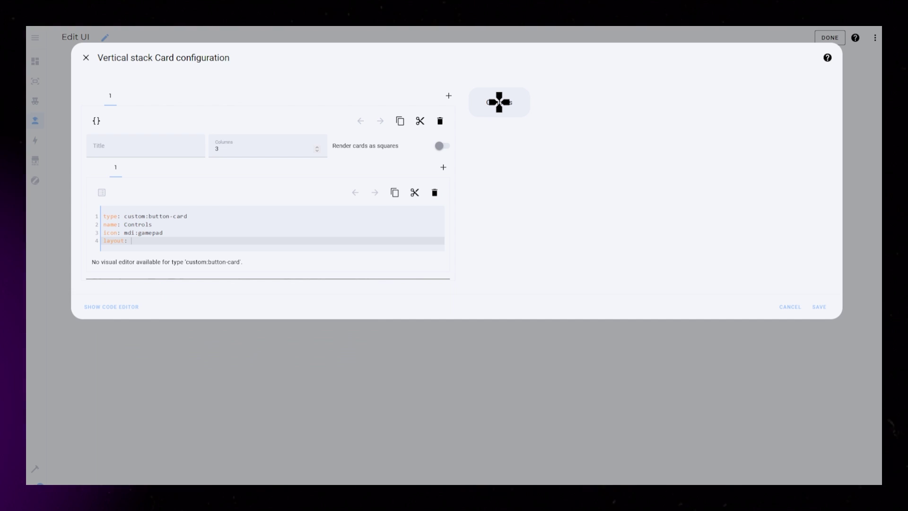
type(" icon_name")
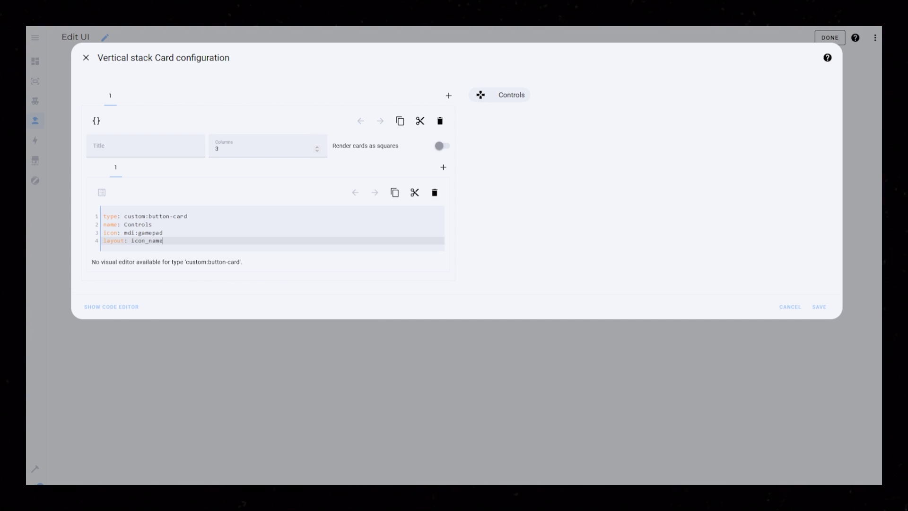
Step: Add a card style setting the button height to 40px
key("Return")
type("styles:")
key("Return")
type("card:")
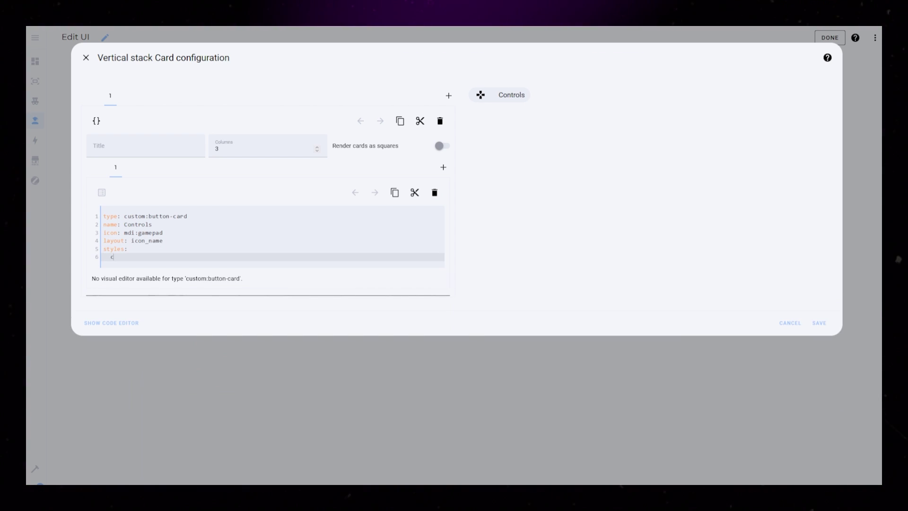
key("Return")
type("- height: 40p")
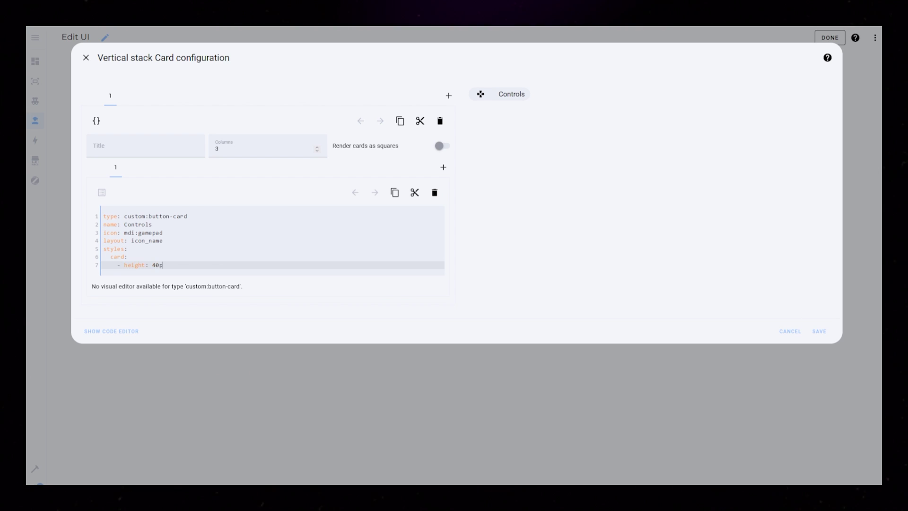
type("x")
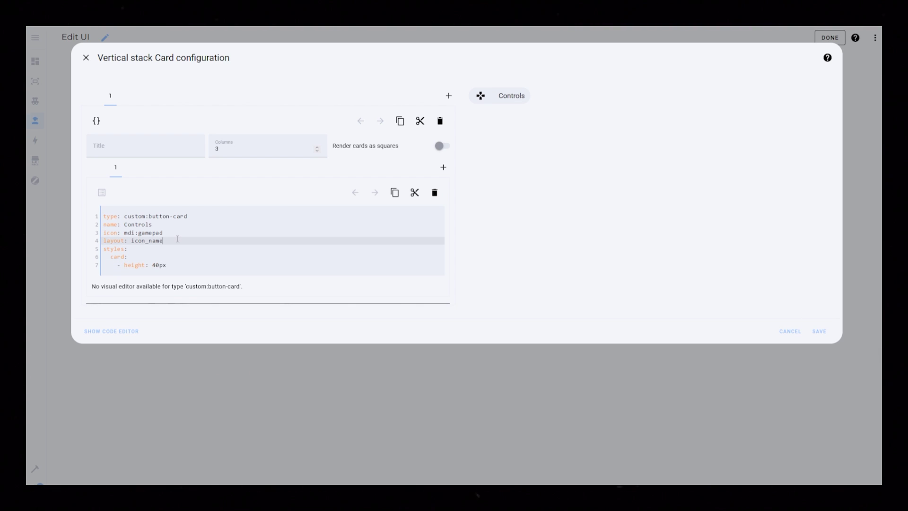
Step: Add a tap_action to the Controls button with action fire-dom-event
key("Return")
key("Return")
key("Return")
key("Up")
type("tap_action:")
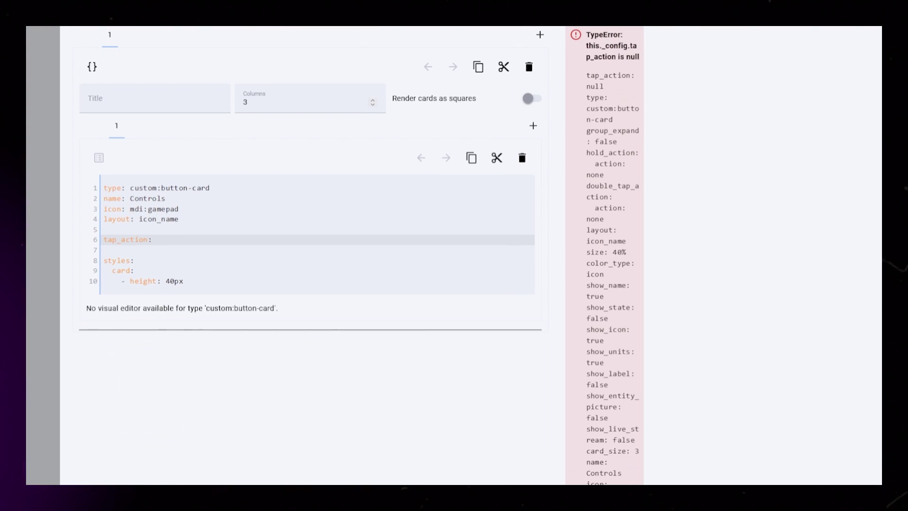
key("Return")
type("action: fire-d")
key("BackSpace")
type("-dom-event")
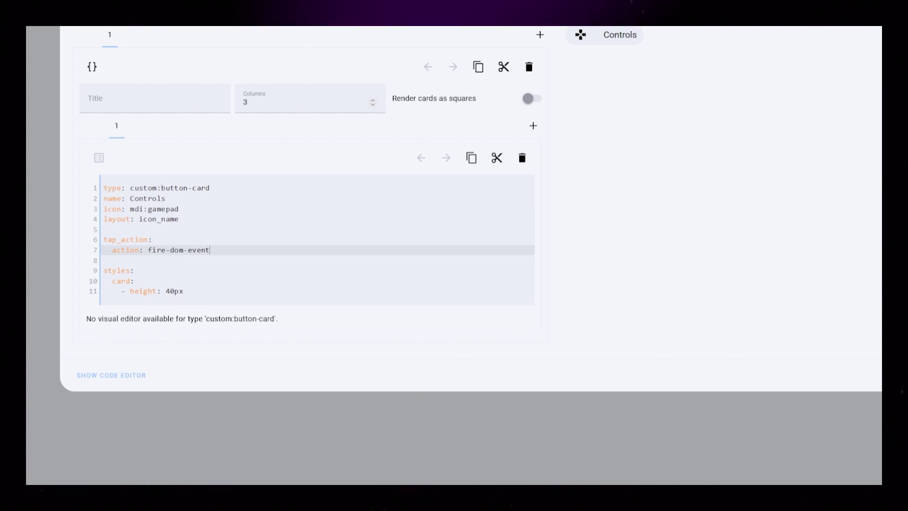
Step: Set local_conditional_card action to set with ids tabs1 show, tabs2 hide, tabs3 hide
key("Return")
type("local_conditional_card:")
key("Return")
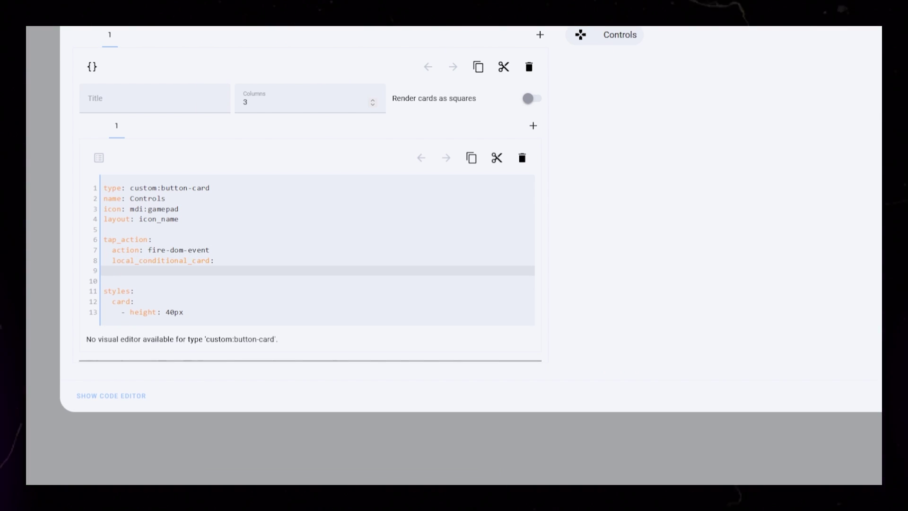
type("action: set")
key("Return")
type("ids:")
key("Return")
type("- ")
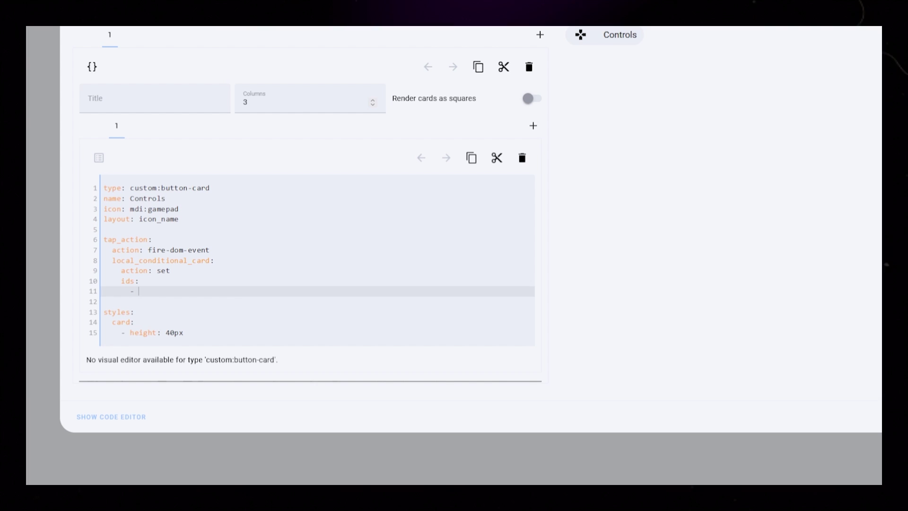
type("tabs1: show")
key("Return")
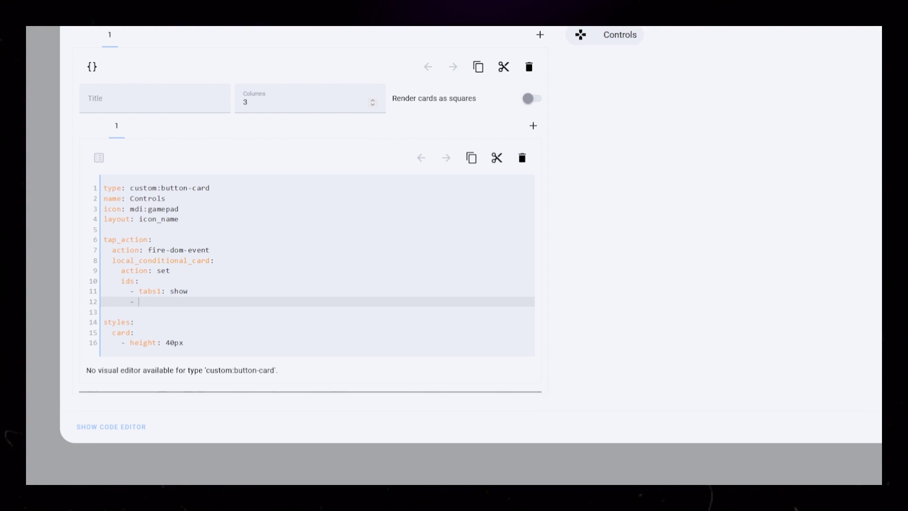
type("- tabs2: hide")
key("Return")
type("- tabs3: hide")
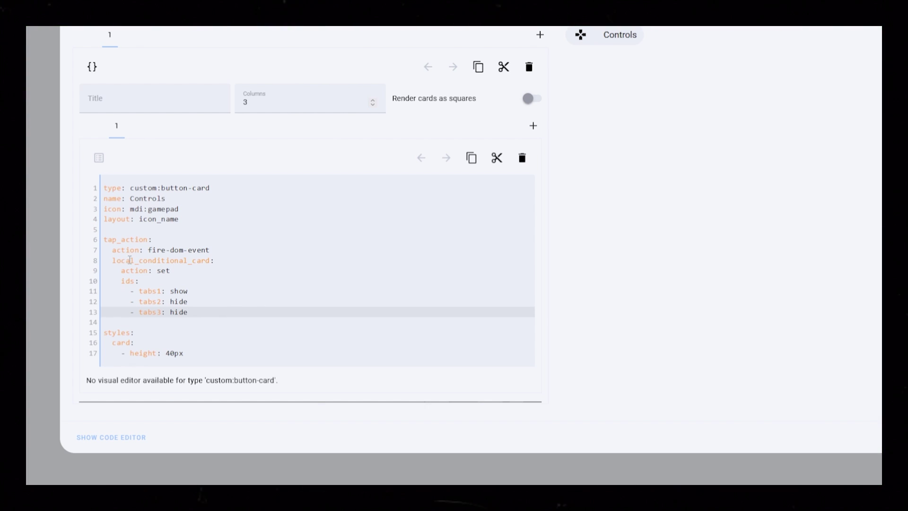
Step: Add a second grid button named Lights, icon mdi:lamp, showing only tabs2, from the Controls YAML
left_click(201, 302)
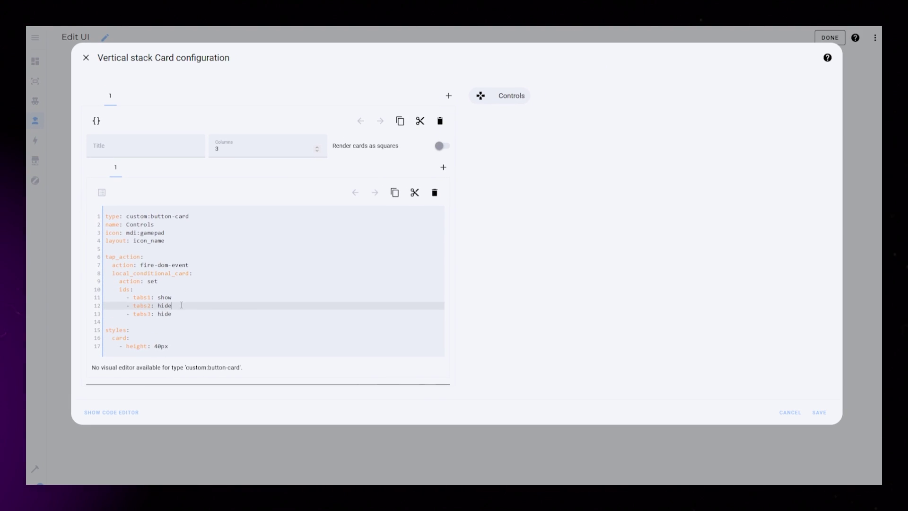
key("ctrl+a")
key("ctrl+c")
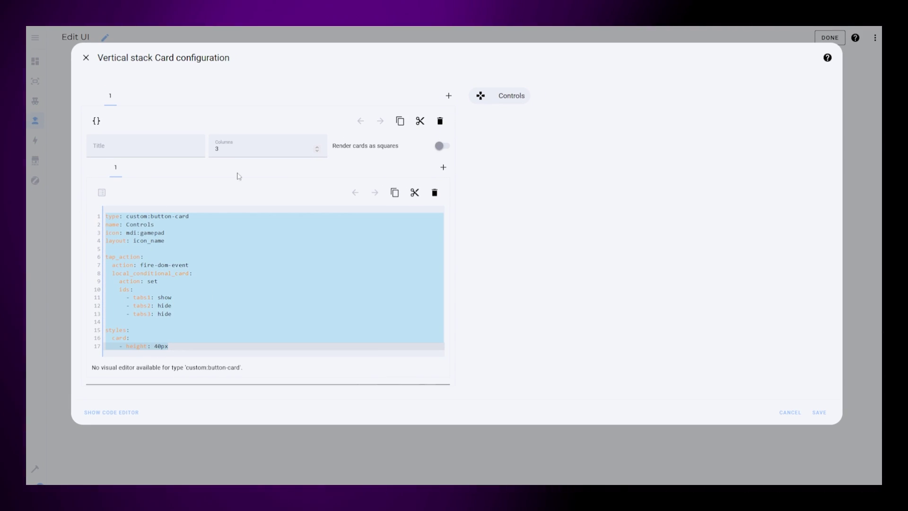
left_click(443, 167)
left_click(144, 210)
left_click(101, 192)
key("ctrl+a")
key("ctrl+v")
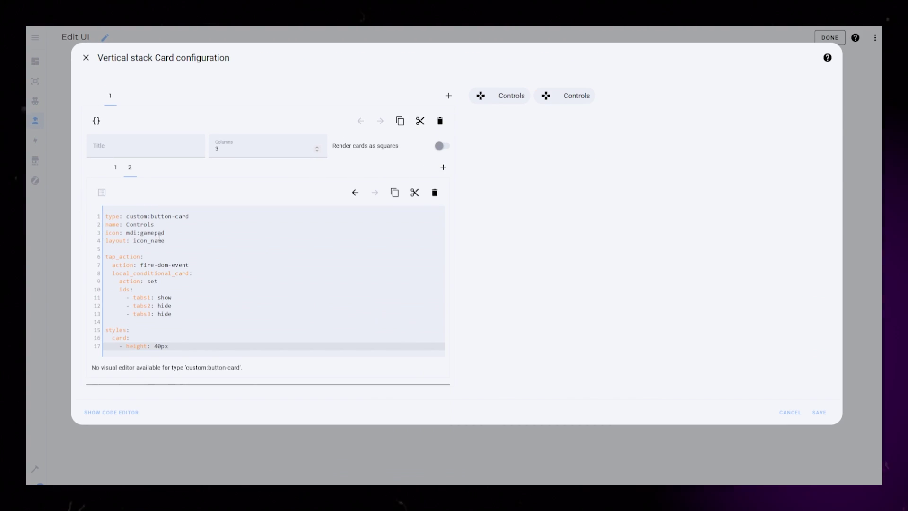
double_click(161, 305)
type("show")
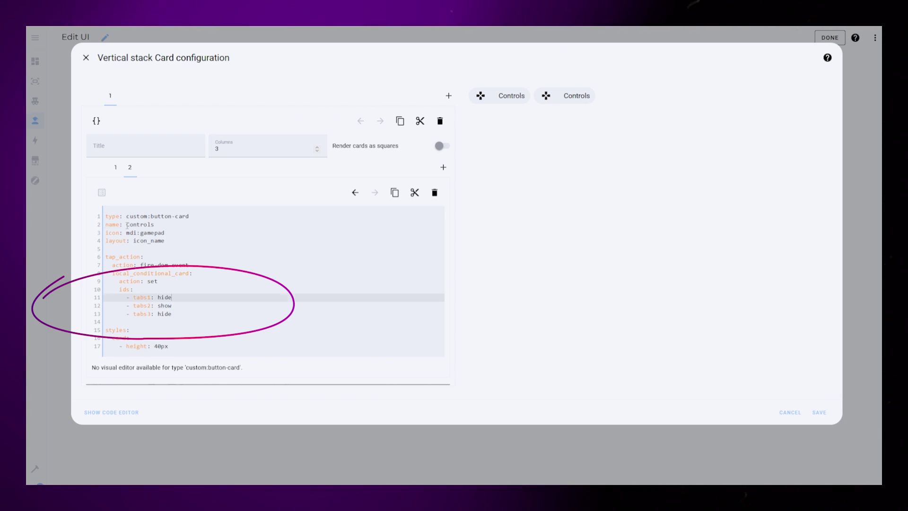
type("Lightslamp")
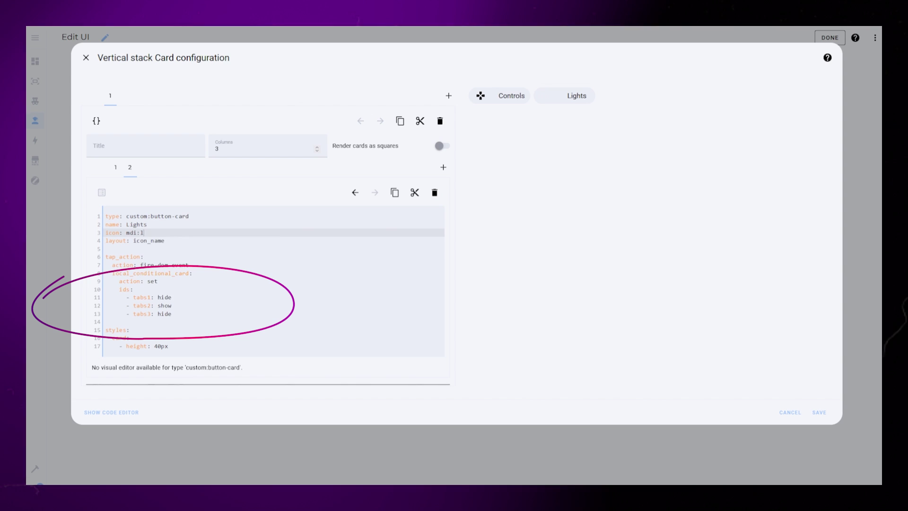
left_click(244, 226)
Step: Add a third button named Settings with icon mdi:cog, showing tabs3 and hiding tabs2
left_click(443, 167)
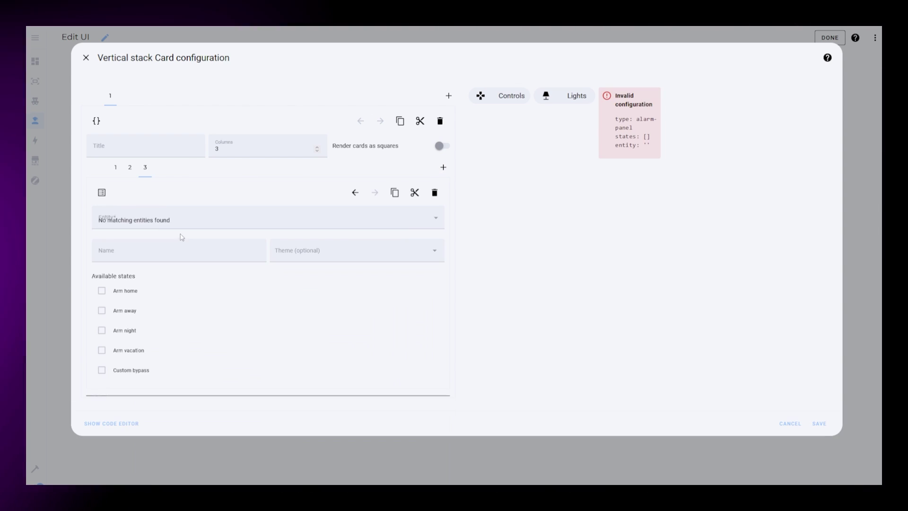
type("type: custom:button-card name: Lights icon: mdi:lamp layout: icon_name tap_action:   action: fire-dom-event   local_conditional_card:     action: set     ids:       - tabs1: hide       - tabs2: show       - tabs3: hide styles:   card:     - height: 40px")
double_click(136, 224)
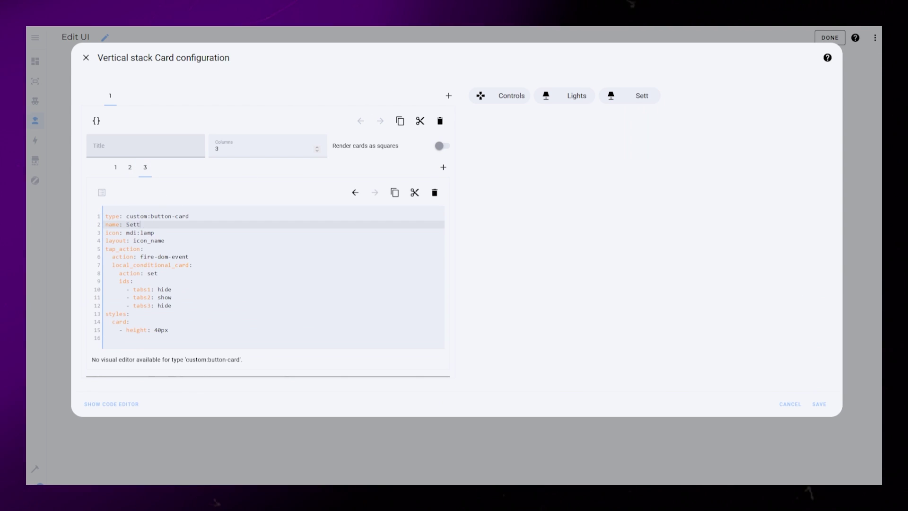
type("Settings")
double_click(147, 233)
type("cog")
left_click(190, 217)
double_click(164, 306)
type("show")
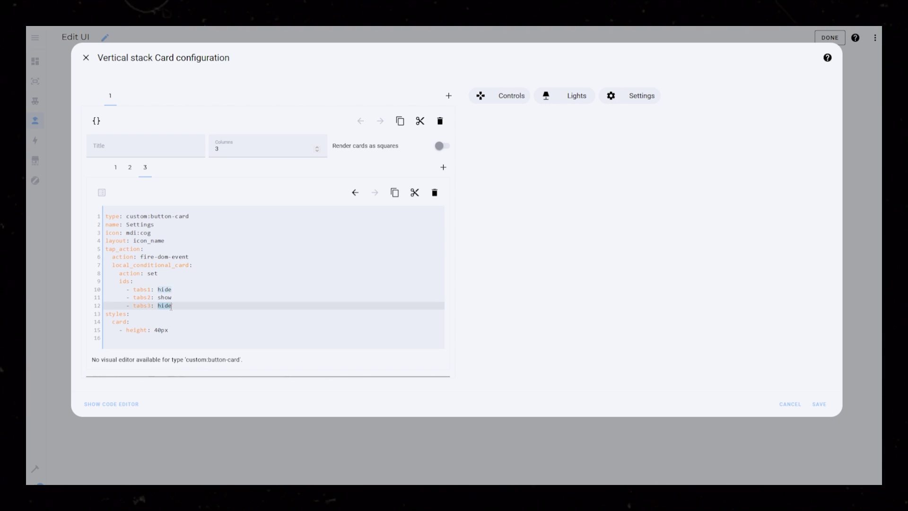
double_click(164, 297)
type("hide")
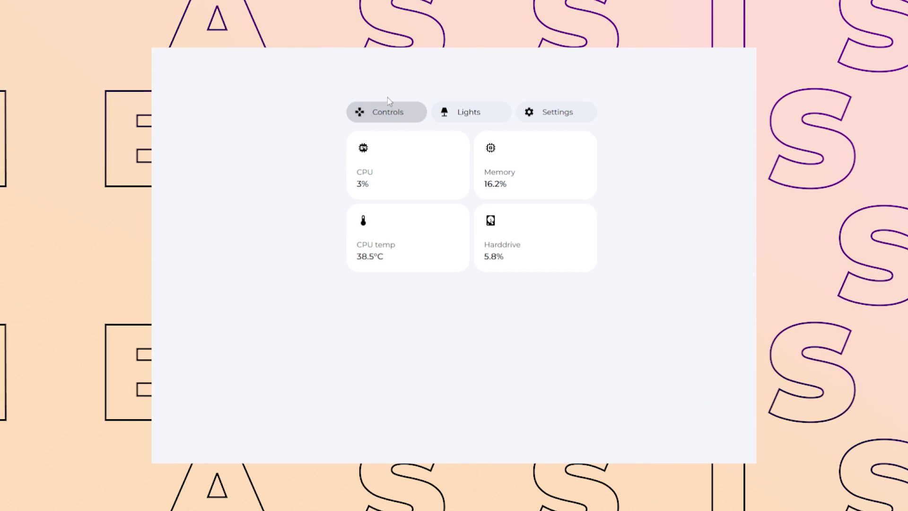
Step: Test the Lights, Settings and Controls buttons in turn, ending on the Staircase and Carport light cards
left_click(475, 113)
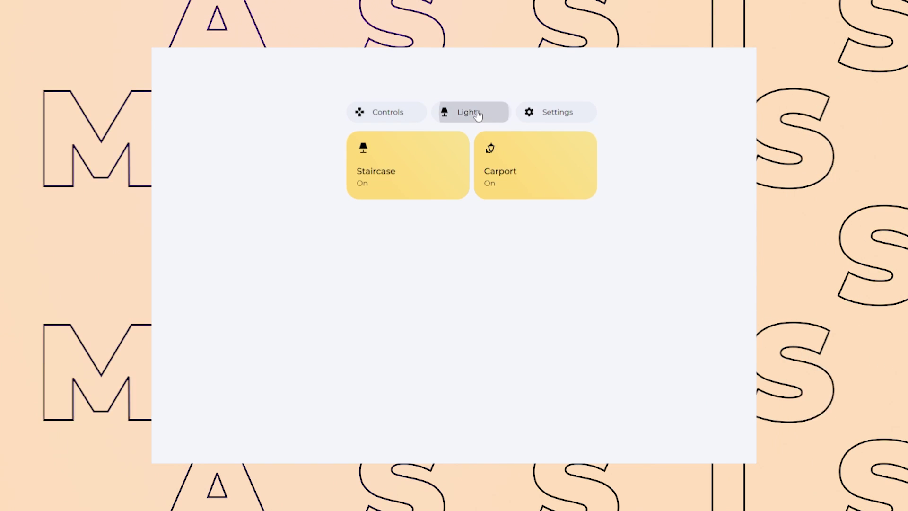
left_click(568, 111)
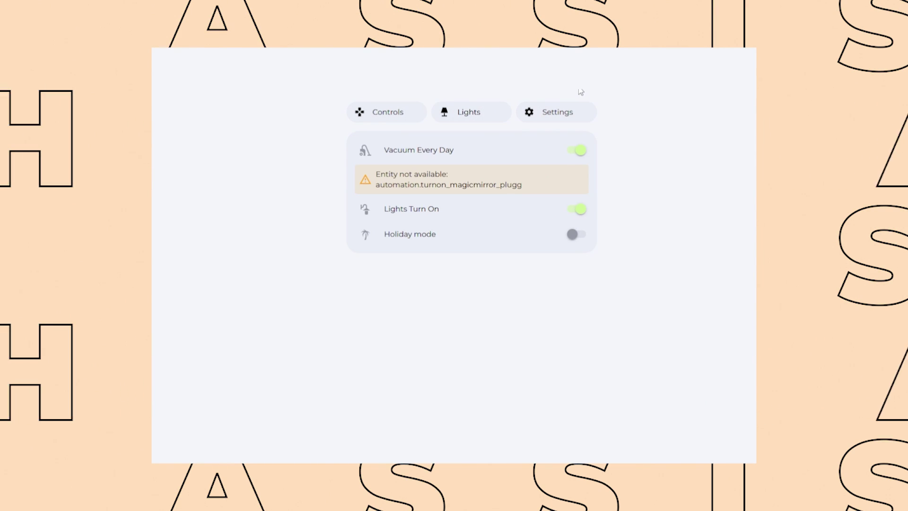
left_click(480, 113)
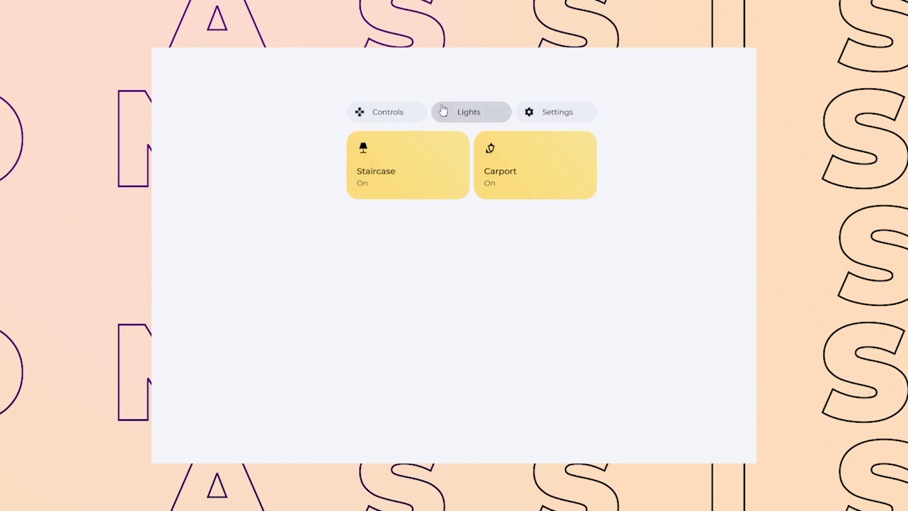
left_click(396, 116)
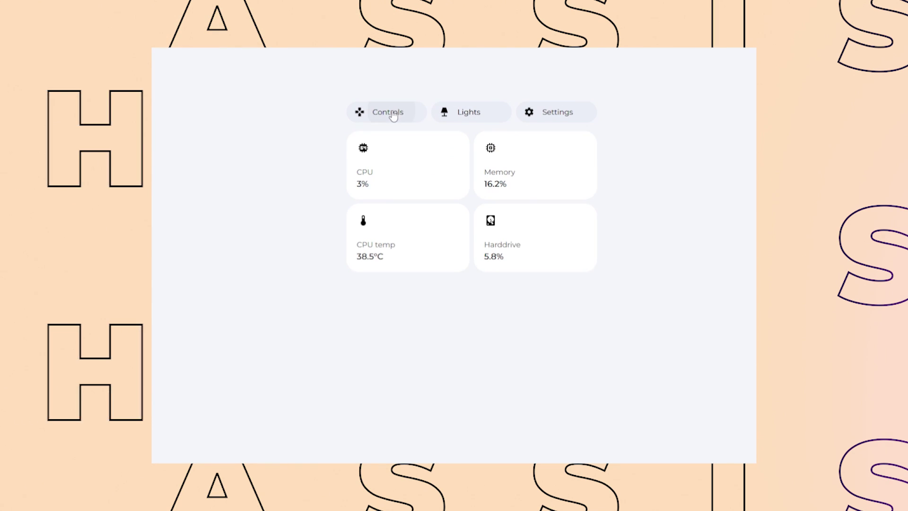
left_click(478, 119)
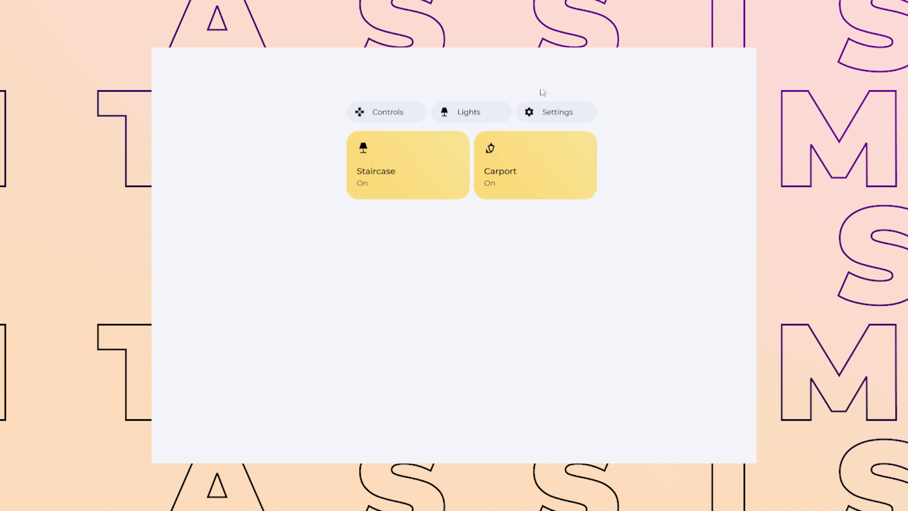
left_click(567, 117)
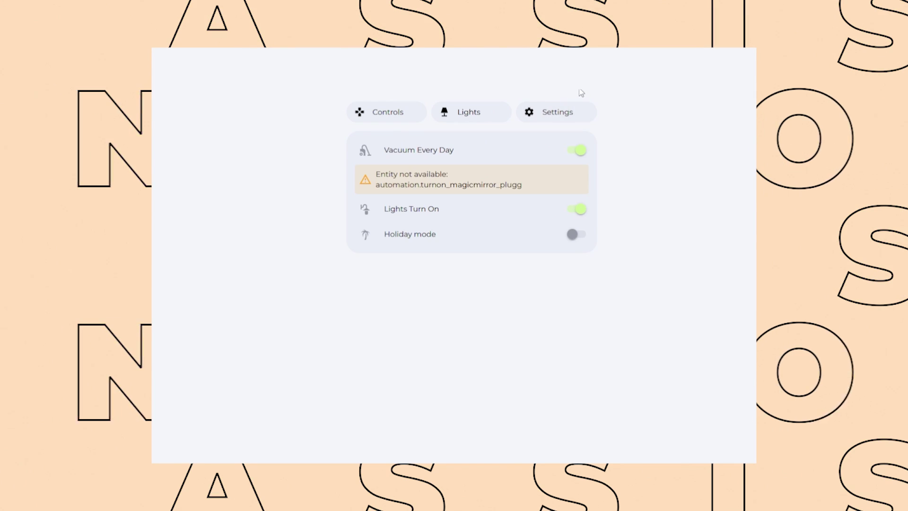
left_click(474, 116)
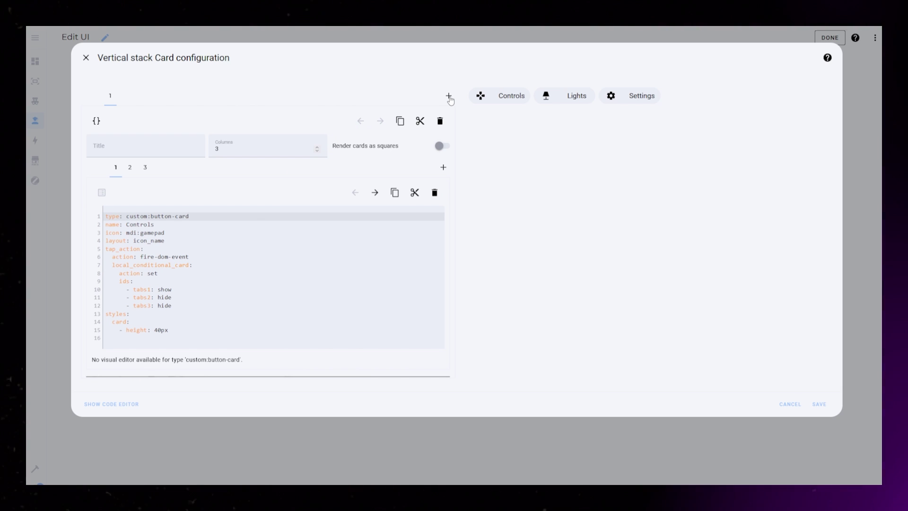
Step: Add a Custom: Local Conditional Card to the stack with ID tabs1, matching the Controls button
left_click(449, 97)
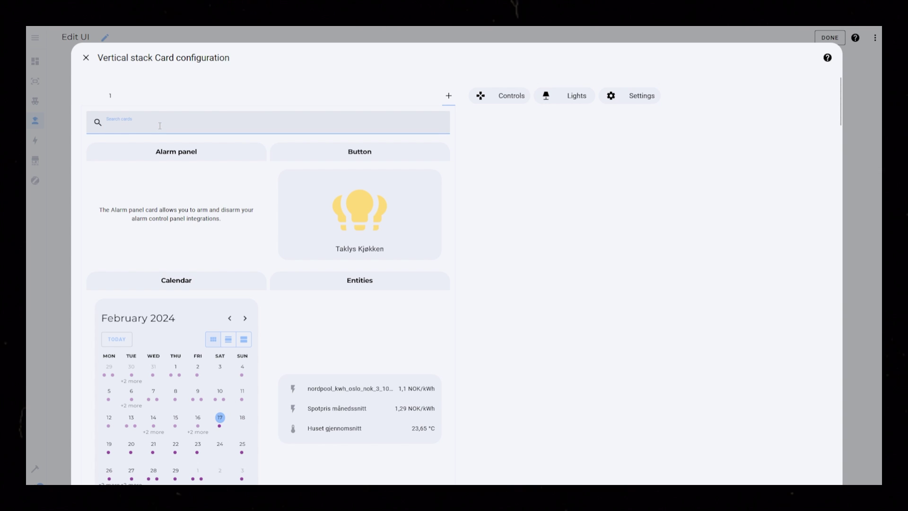
type("local")
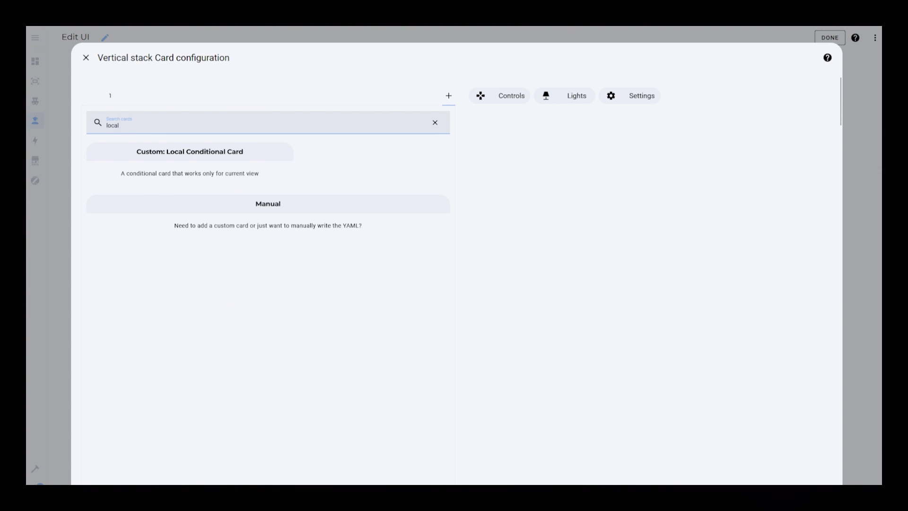
left_click(192, 172)
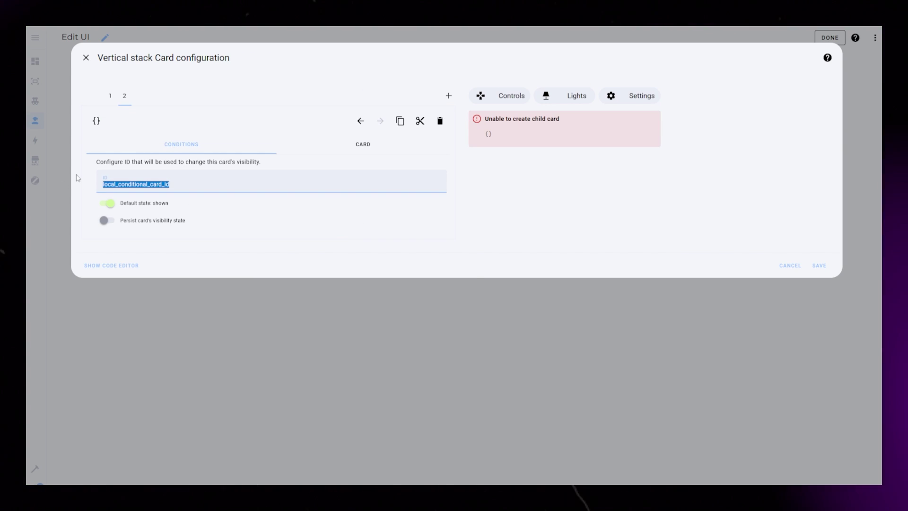
type("tabs1")
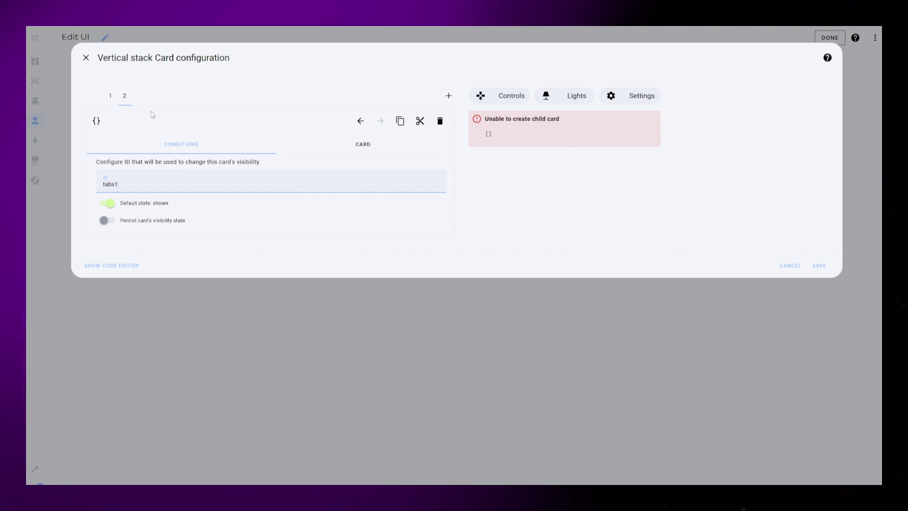
left_click(111, 96)
left_click(153, 289)
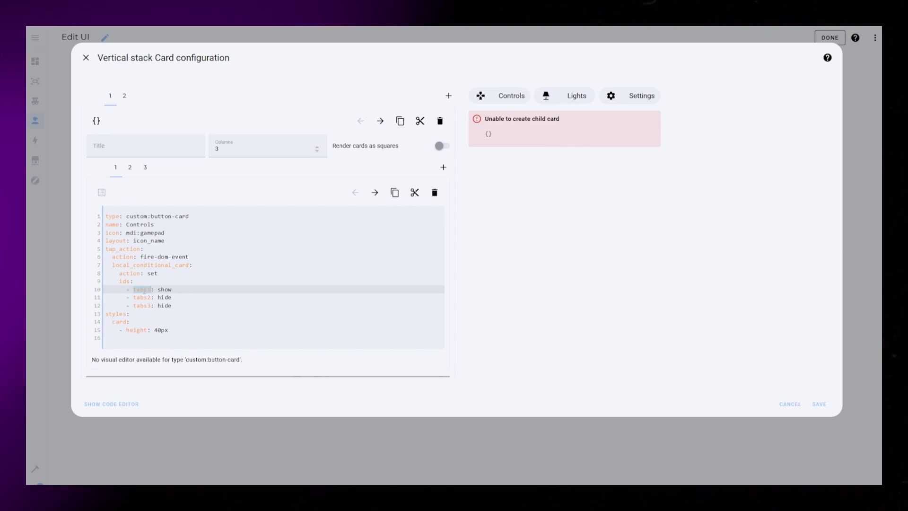
left_click(124, 96)
double_click(146, 180)
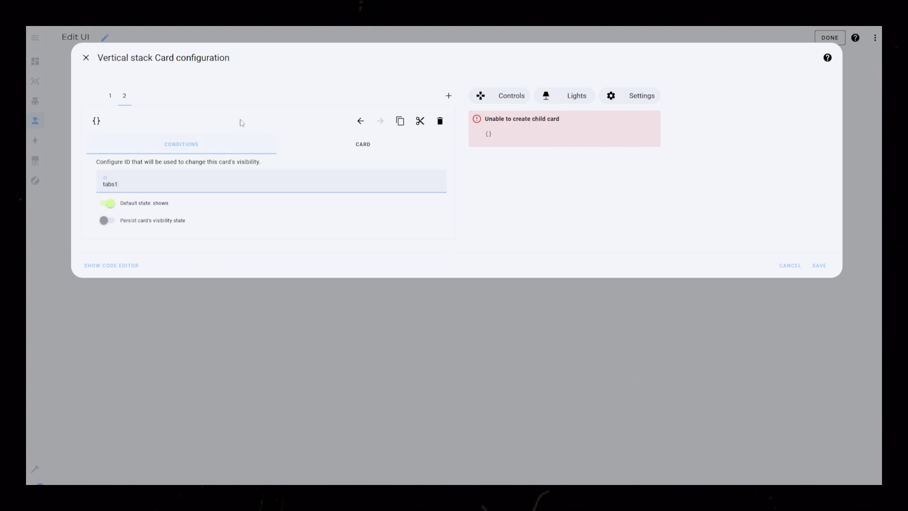
left_click(371, 147)
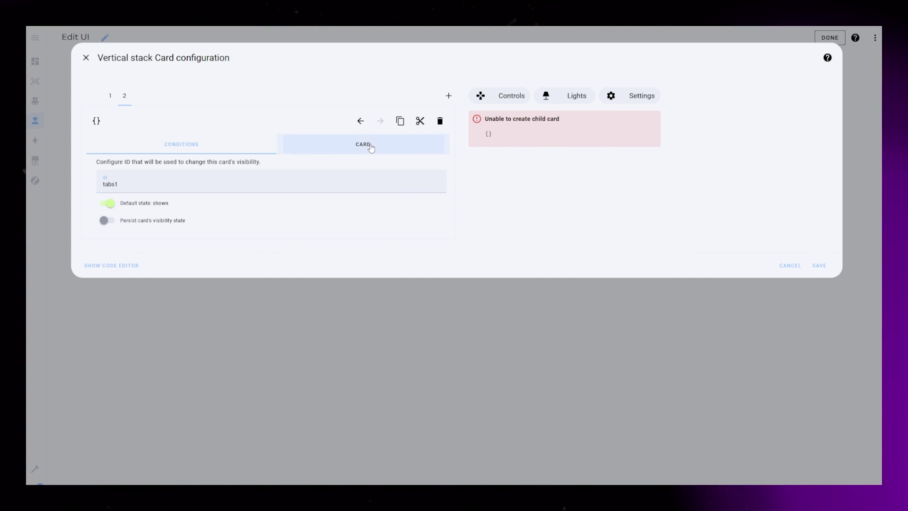
Step: Make the conditional card's content a Grid nesting a second Grid with a custom button card
type("grid")
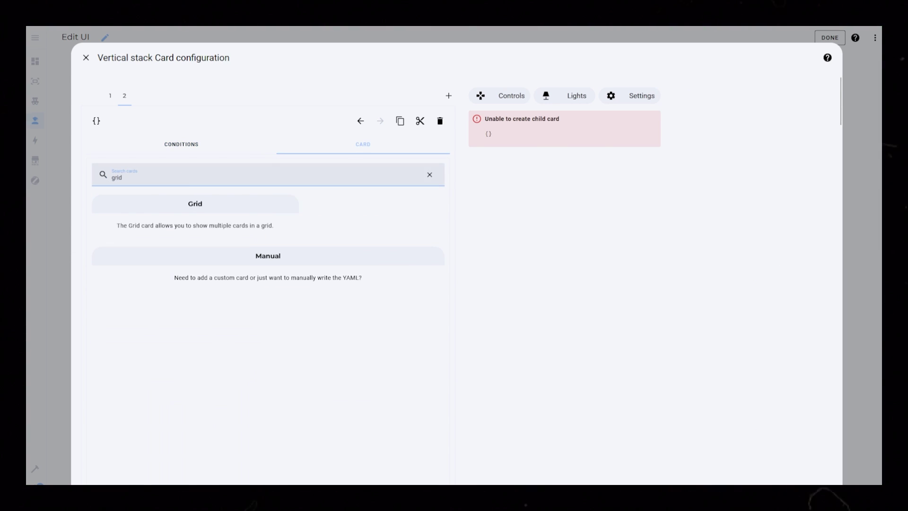
left_click(208, 231)
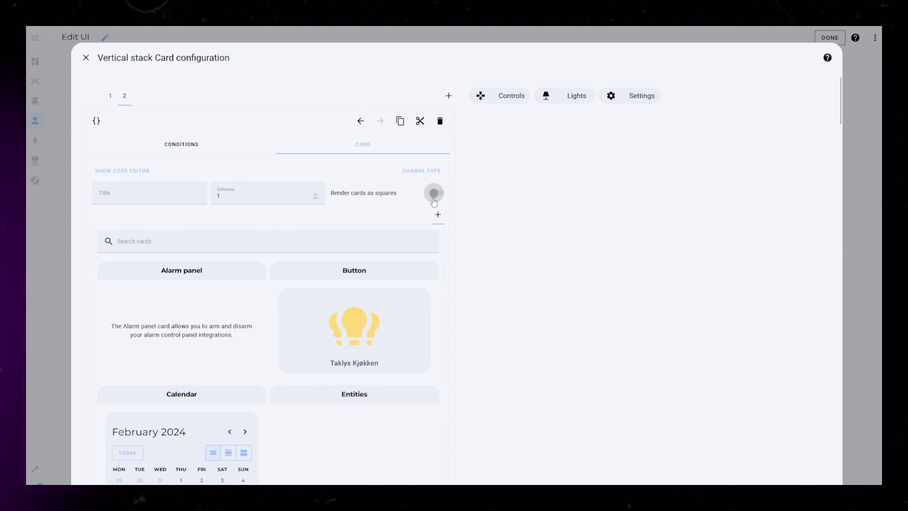
left_click(165, 246)
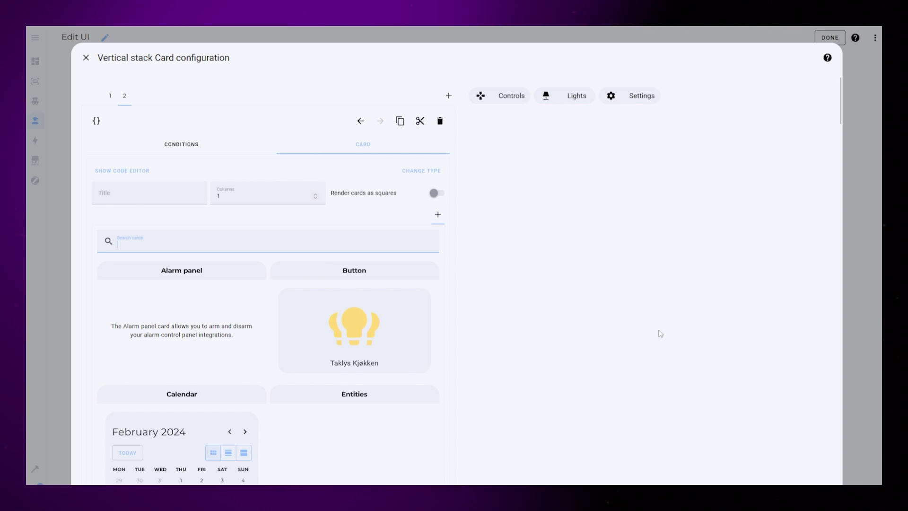
type("grid")
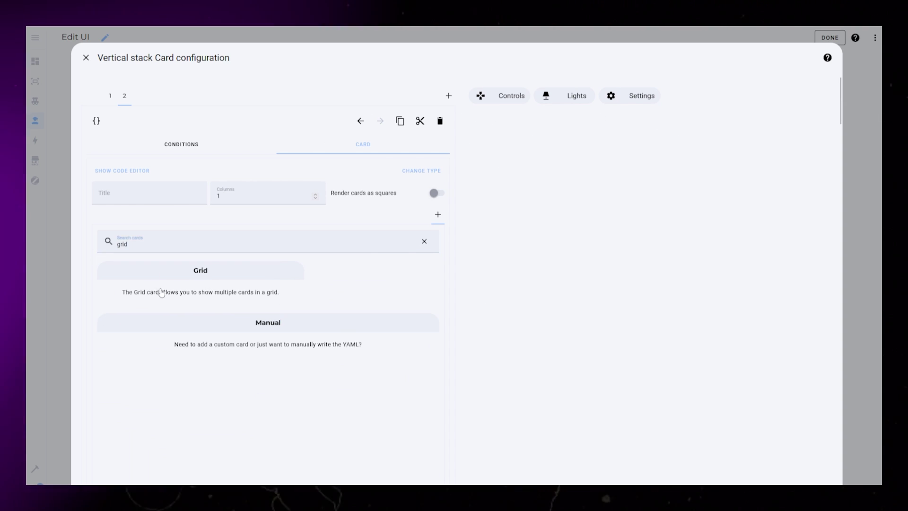
left_click(201, 283)
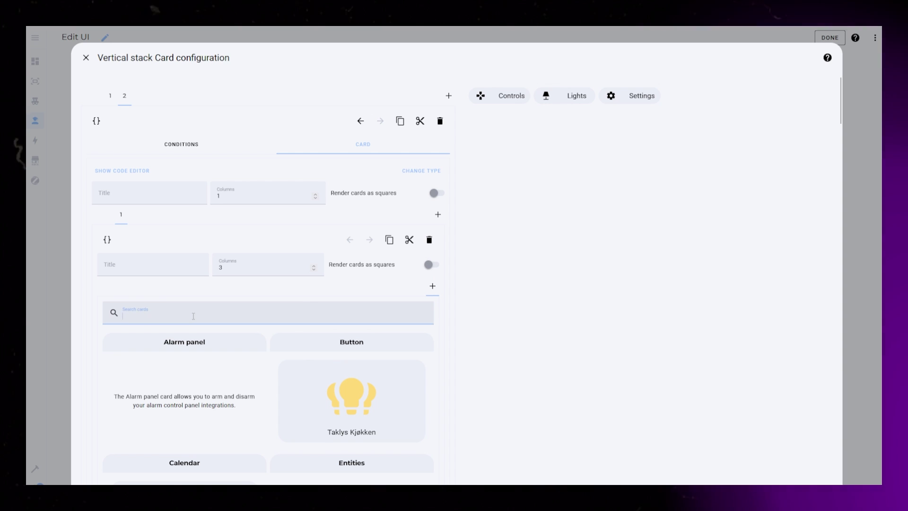
type("button car")
left_click(349, 387)
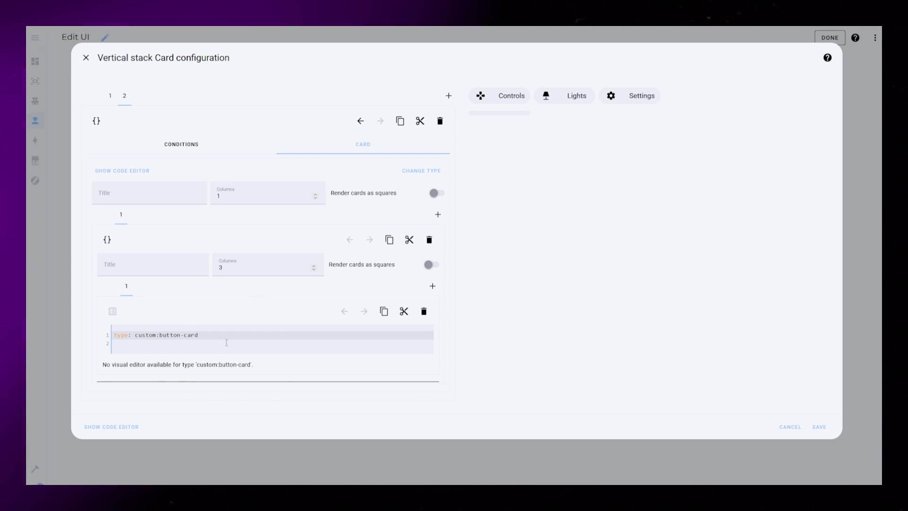
Step: Add card styles to the button: height 40px and border 2px solid red
key("Return")
type("styles:")
key("Return")
type("card")
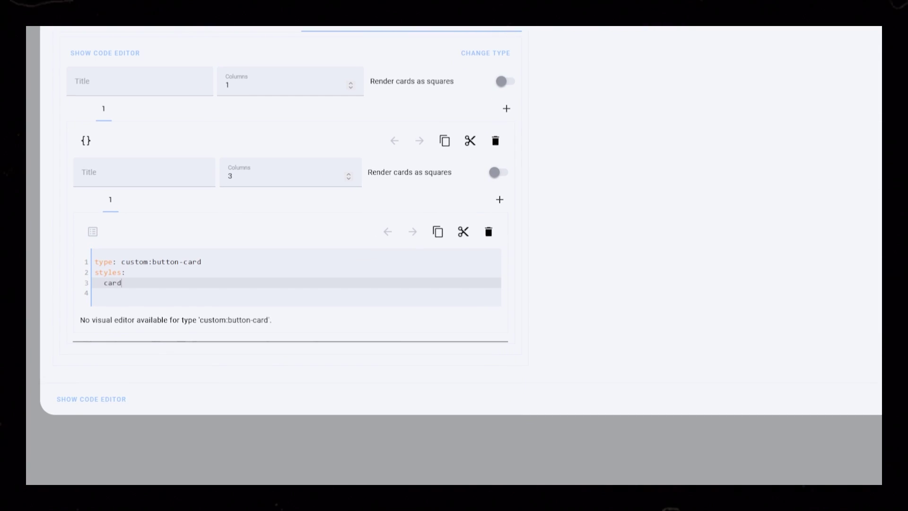
type(":")
key("Return")
type("- height: 40px")
key("Return")
type("- bor")
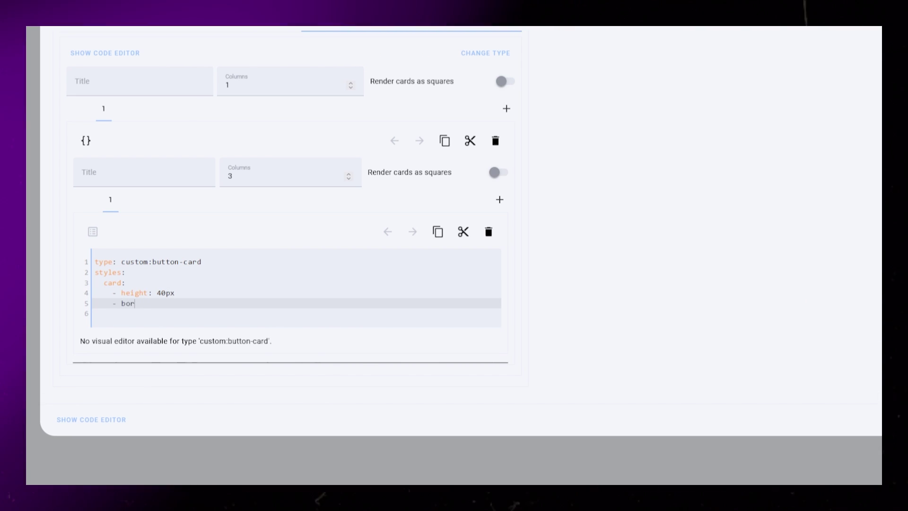
type("der: 2px solid red")
Step: Add a margin-top of -55px and background none to the button's card styles
key("Return")
type("-")
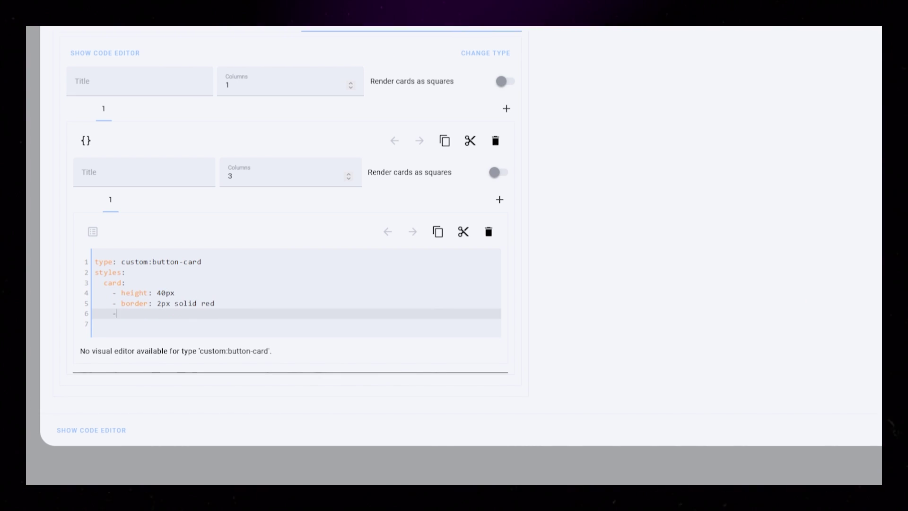
type(" margin-top: -40px")
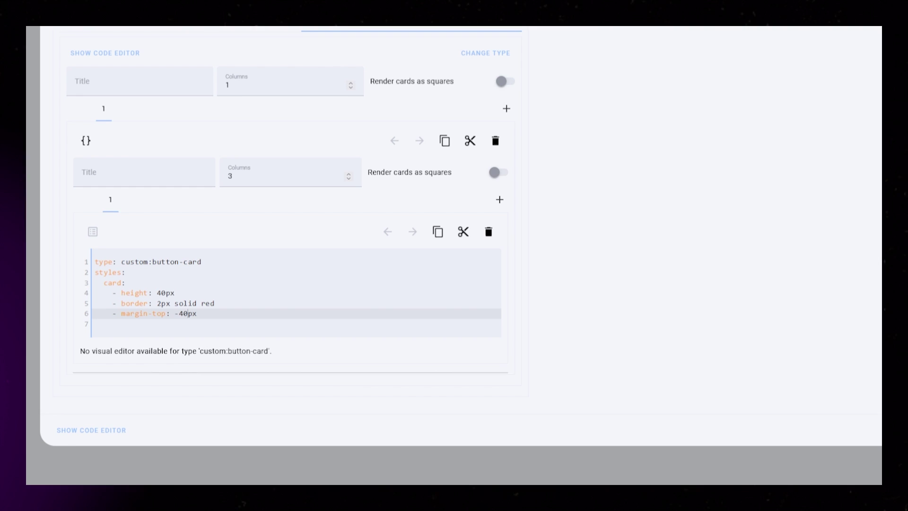
key("Left")
key("BackSpace")
type("5")
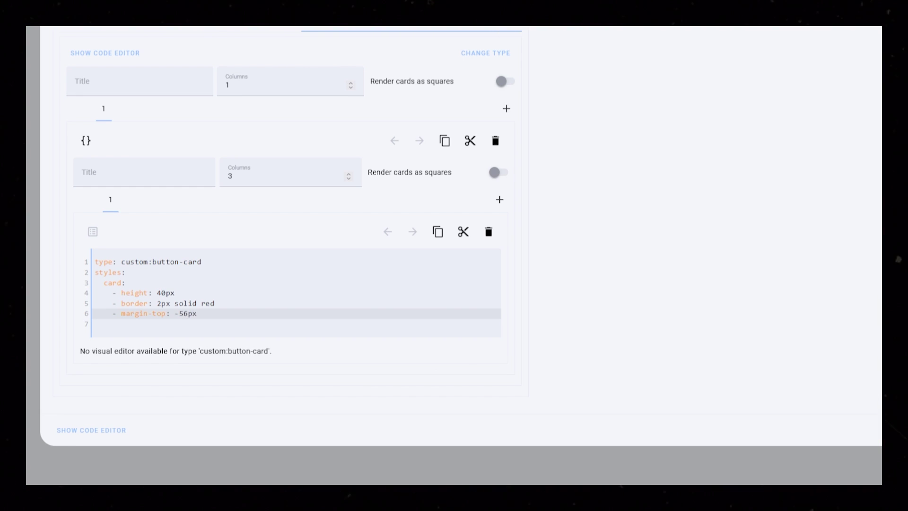
key("BackSpace")
type("5")
key("End")
key("Return")
type("- background: none")
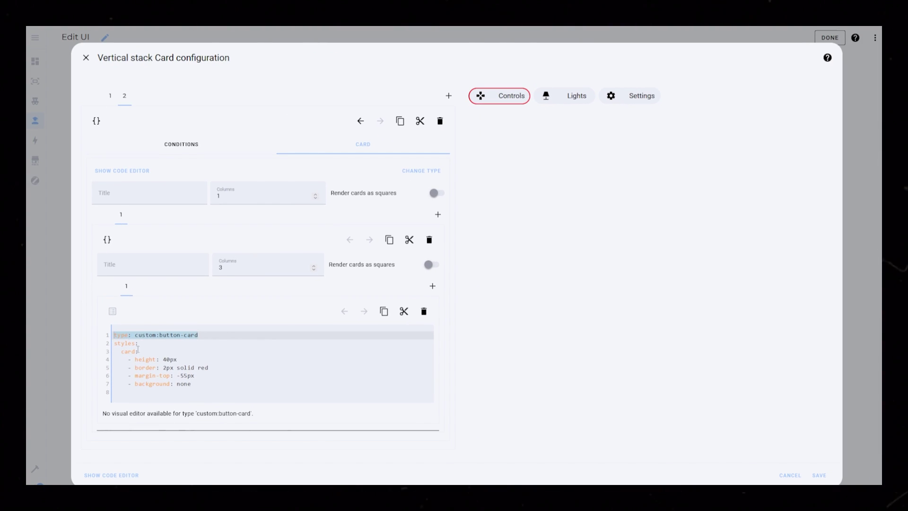
Step: Paste the button style YAML into the next button card with height 0px, padding 0px, background none
key("ctrl+a")
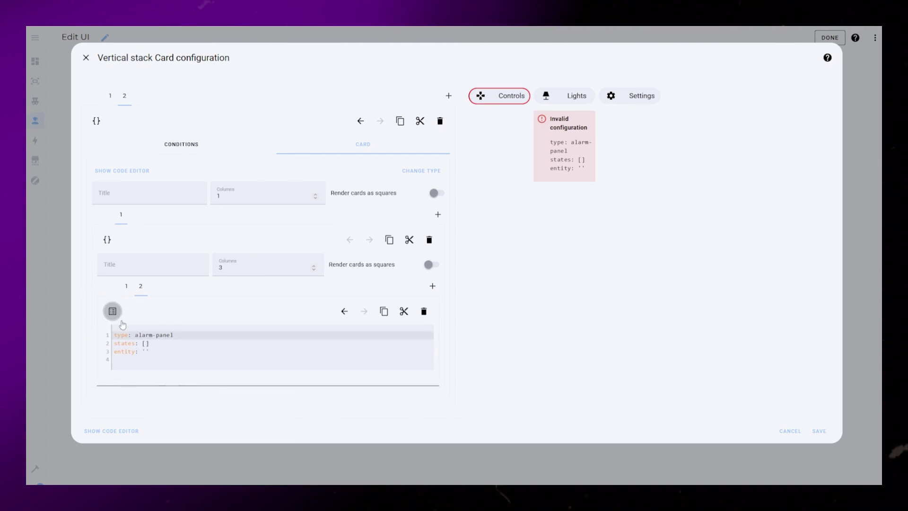
type("type: custom:button-card\\nstyles:\\n  card:\\n    - height: 40px")
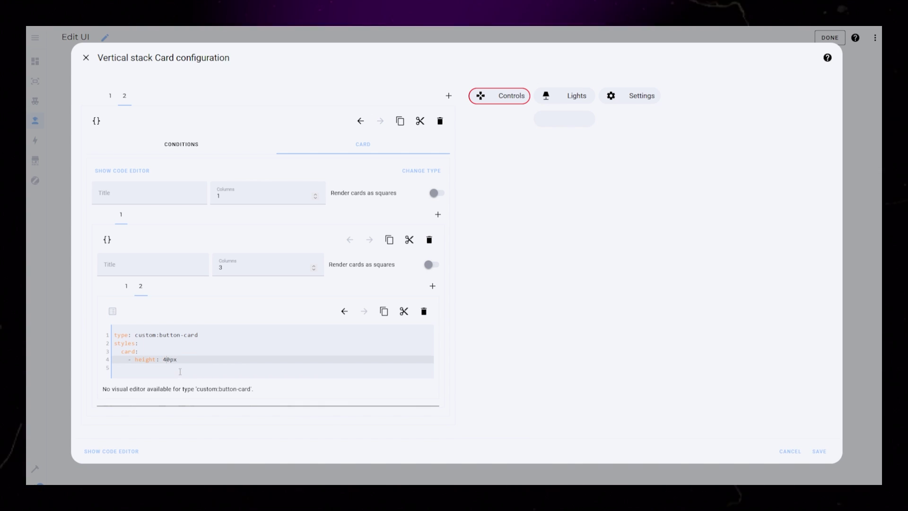
key("BackSpace")
key("End")
key("Return")
type("- padding: 0px")
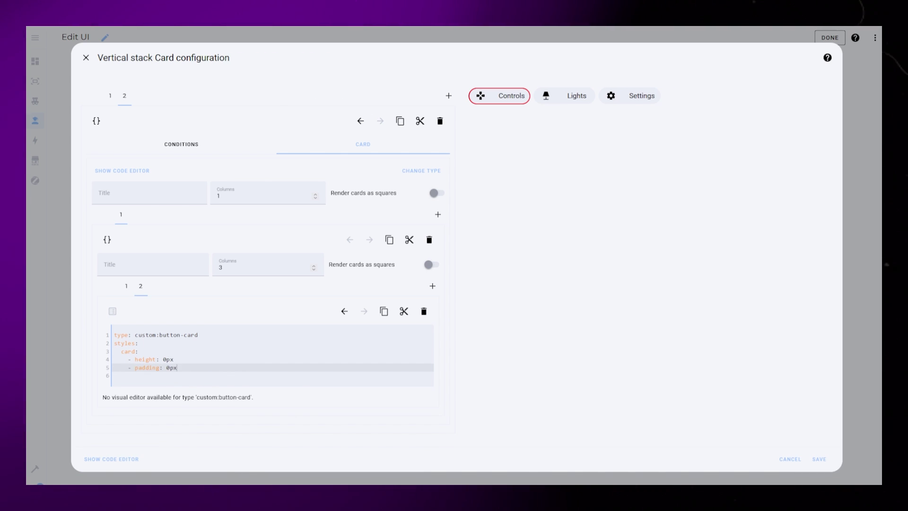
key("Return")
type("- background: none")
left_click(432, 285)
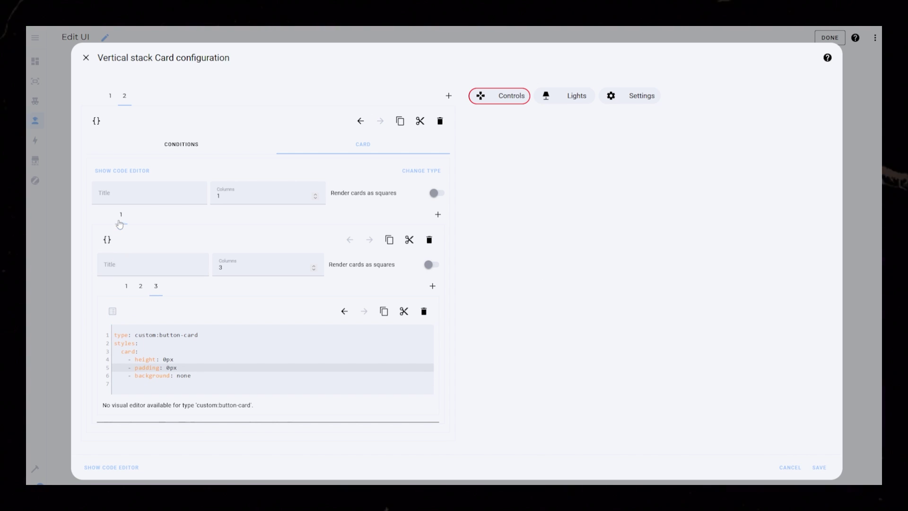
Step: Add a Mushroom Title card titled 'Controls' to the outer grid below the buttons
left_click(438, 215)
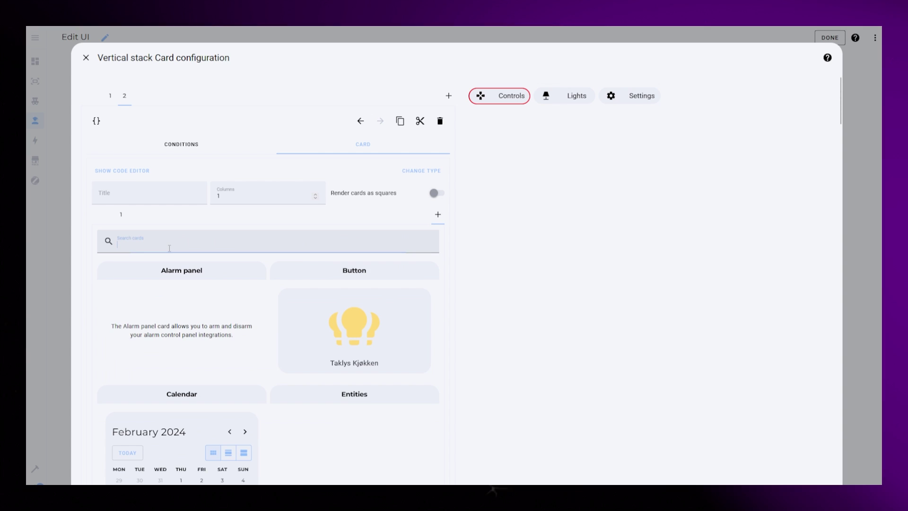
type("title")
left_click(329, 316)
type("ntro")
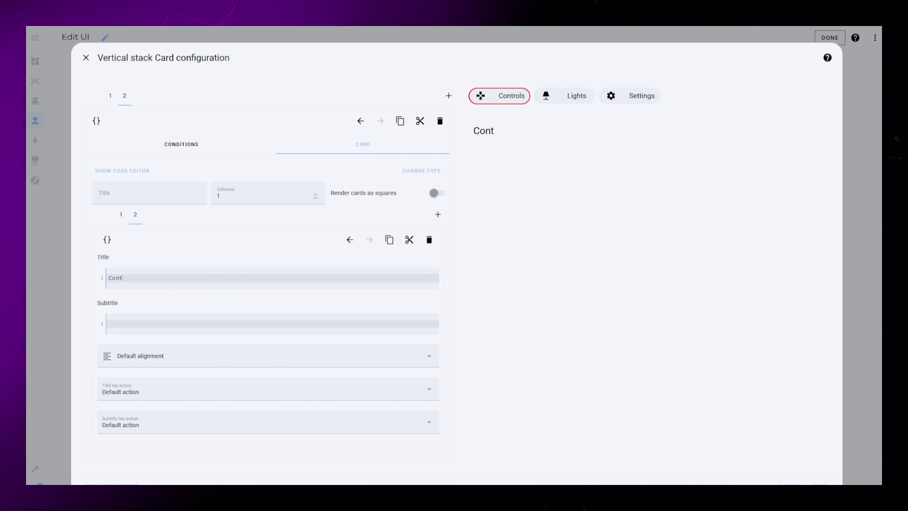
type("ls")
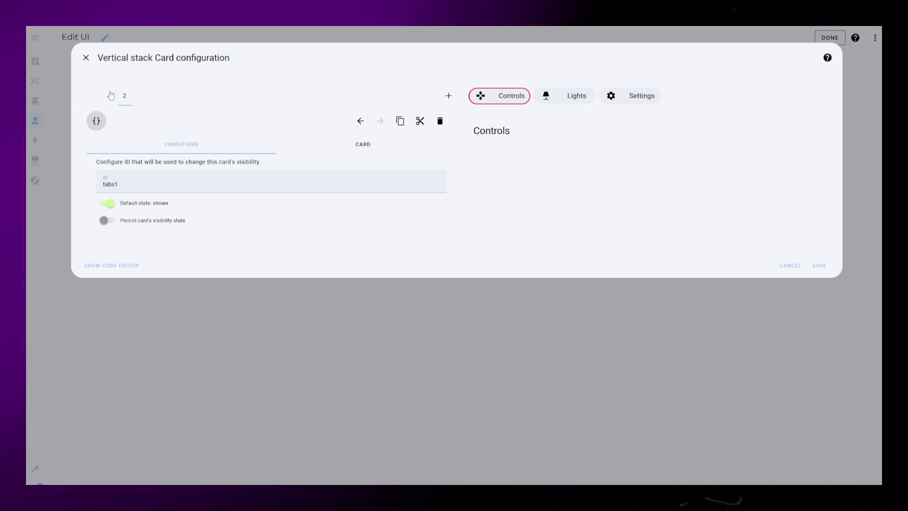
Step: Copy the conditional card's YAML into a new third stack card and change its id to tabs2
left_click(96, 120)
left_click(158, 199)
key("ctrl+a")
key("ctrl+c")
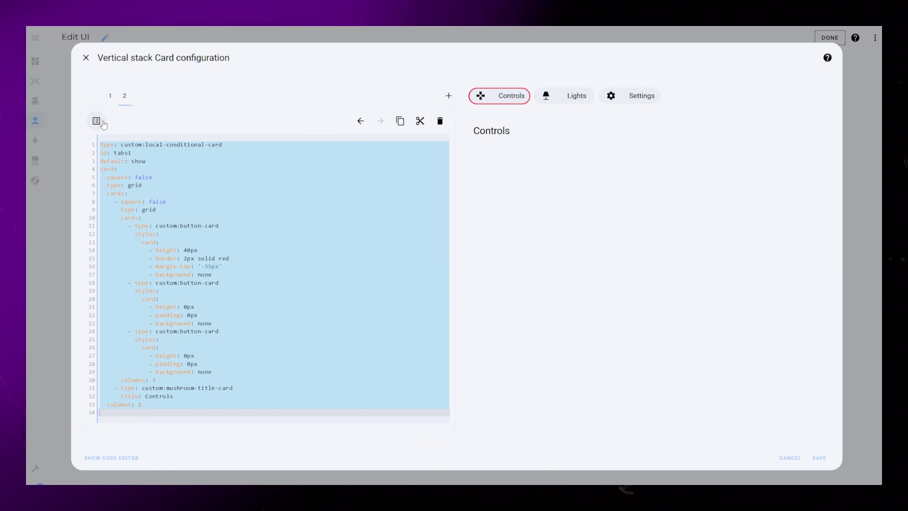
left_click(97, 121)
left_click(449, 97)
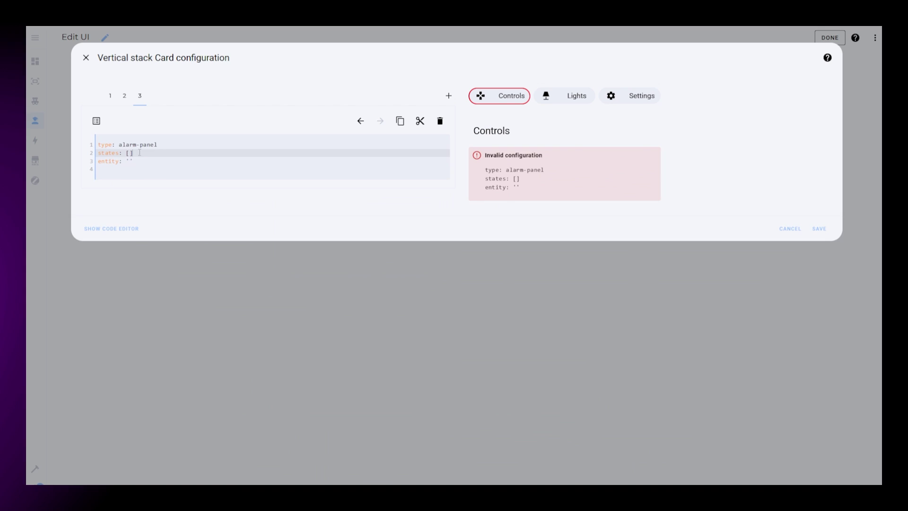
key("ctrl+v")
left_click(128, 154)
type("2")
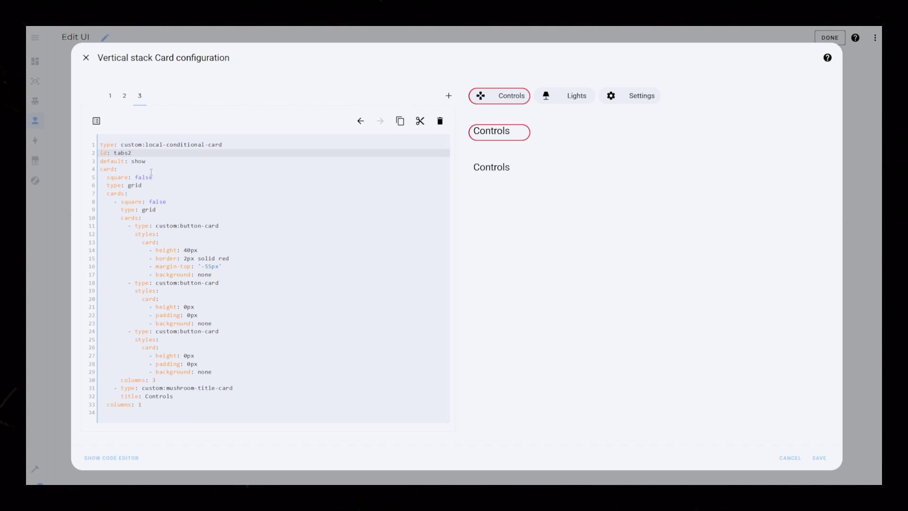
Step: Move the red-border style from the first button to the second button in the new card
left_click(96, 121)
left_click(359, 149)
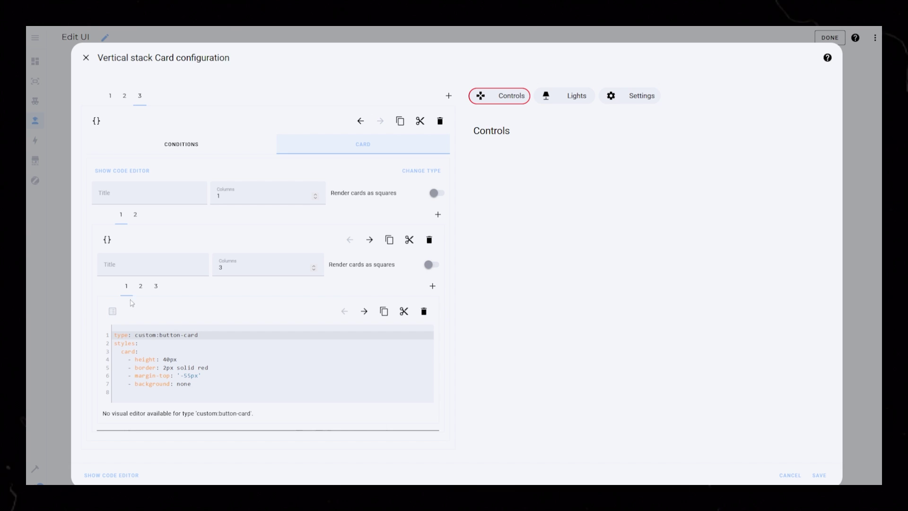
left_click_drag(173, 376, 358, 323)
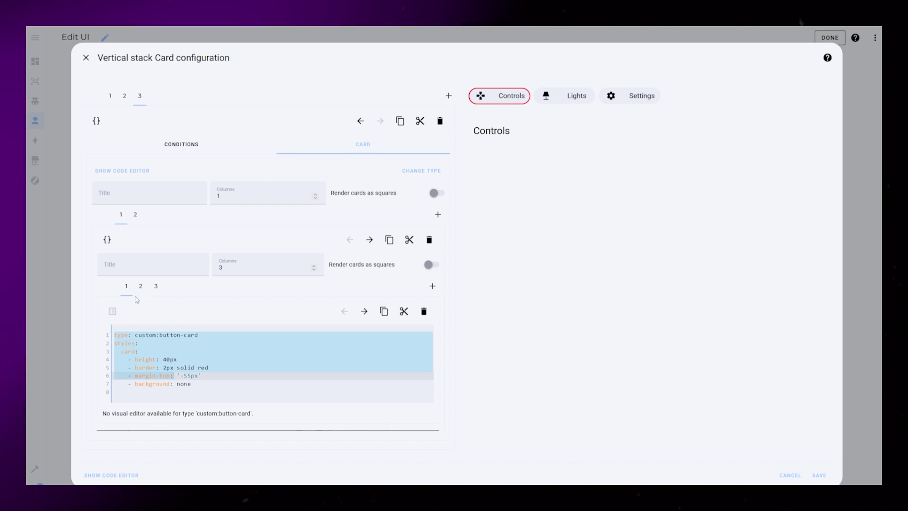
left_click(364, 311)
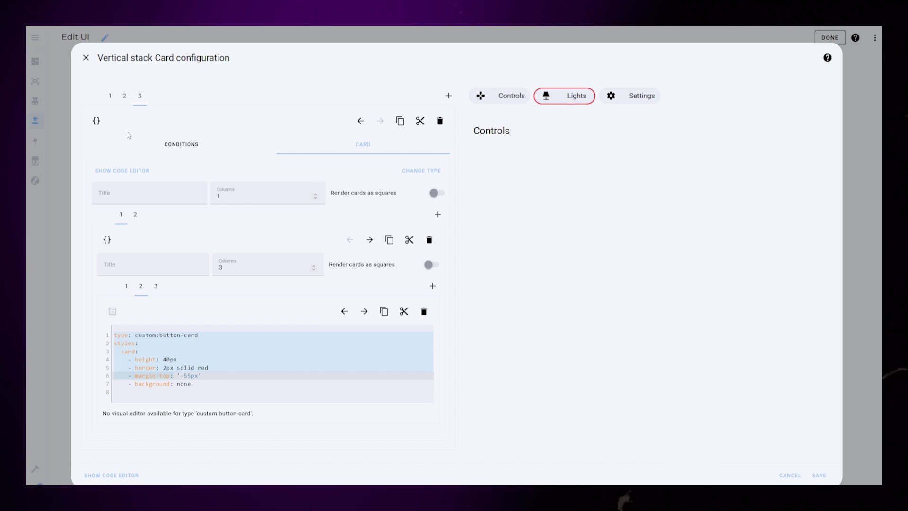
Step: Change the new card's title text from Controls to Lights
left_click(135, 214)
double_click(157, 276)
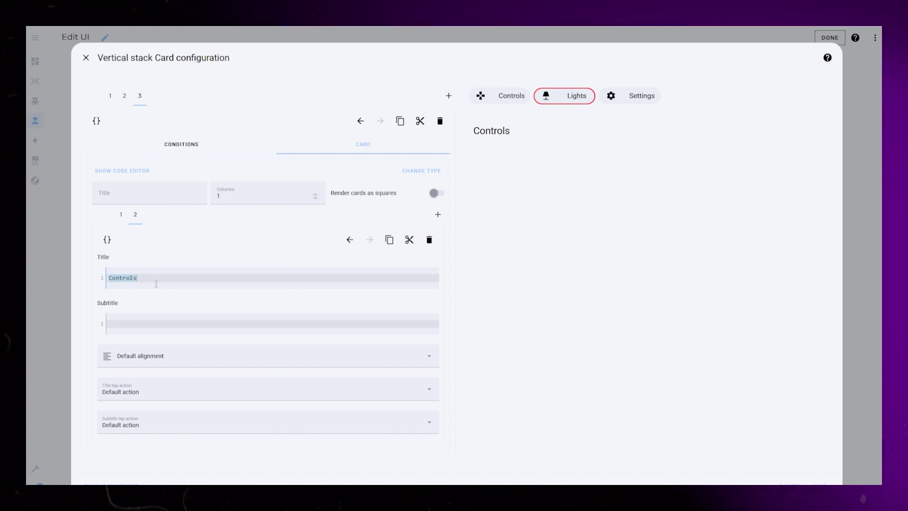
type("Lights")
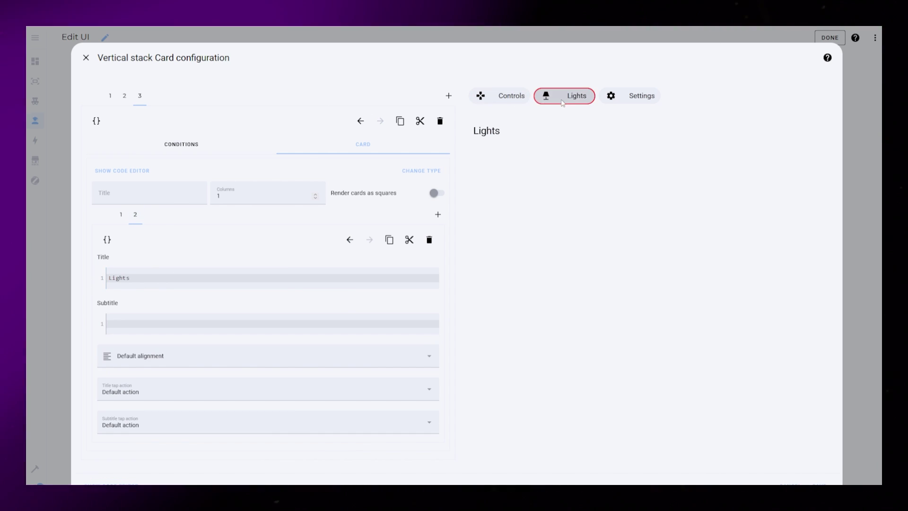
left_click(96, 121)
Step: Paste the copied conditional card YAML into a new fourth stack card for tabs3
key("ctrl+a")
key("ctrl+c")
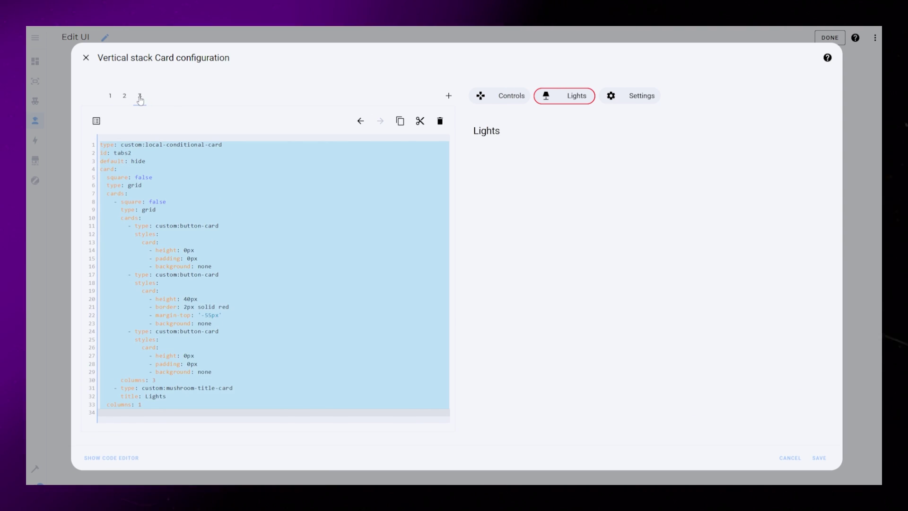
left_click(96, 120)
left_click(448, 95)
left_click(175, 203)
key("ctrl+a")
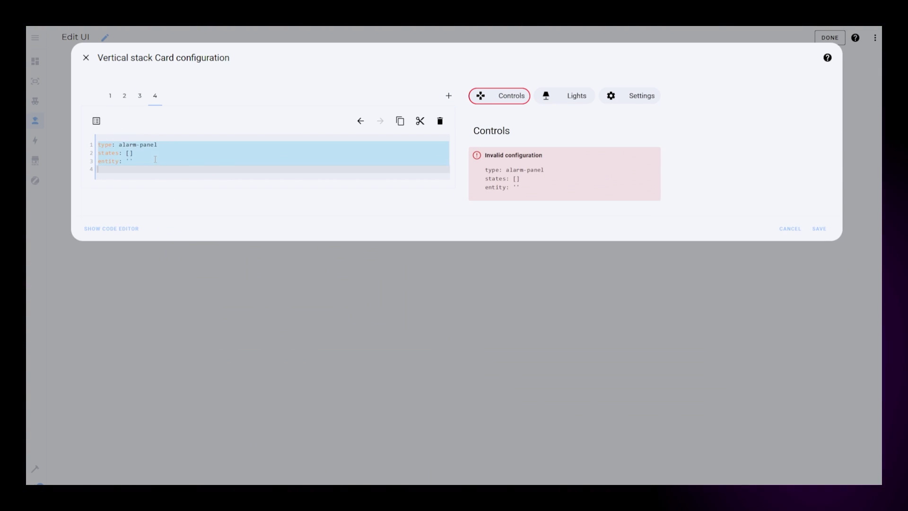
key("ctrl+v")
left_click(145, 155)
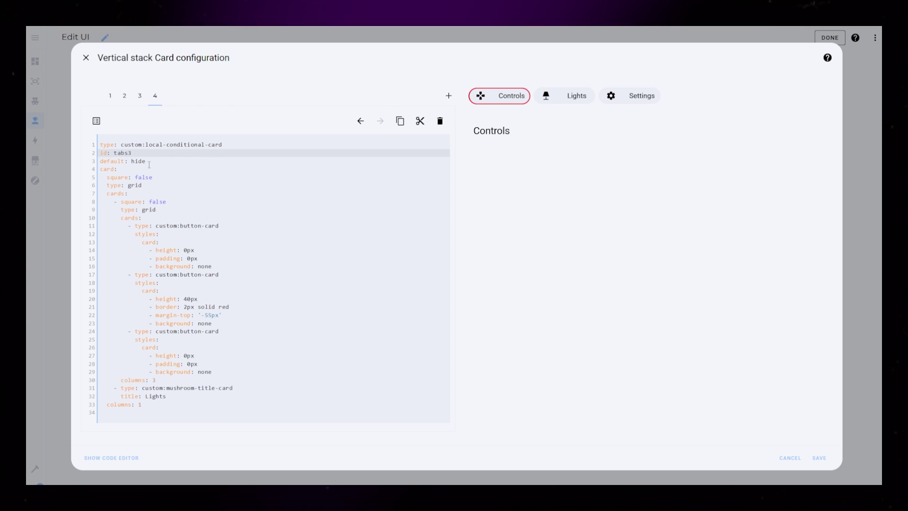
Step: Check the fourth card's button styles and title card, then test the Lights and Settings tabs
left_click(96, 120)
left_click(351, 144)
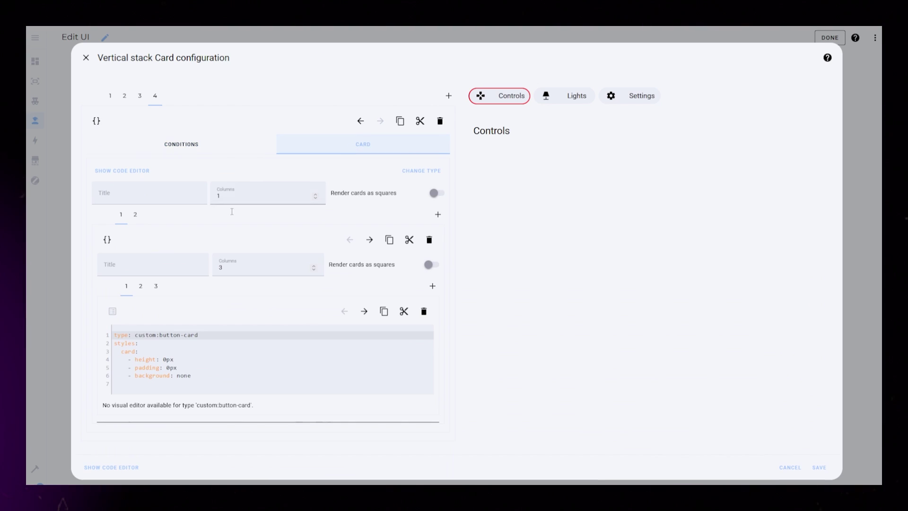
left_click(140, 288)
left_click(364, 311)
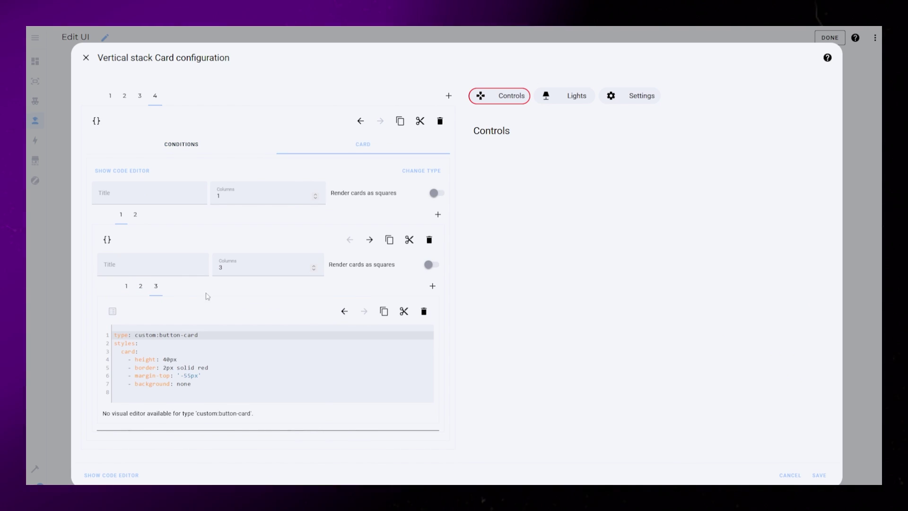
left_click(136, 216)
left_click(155, 283)
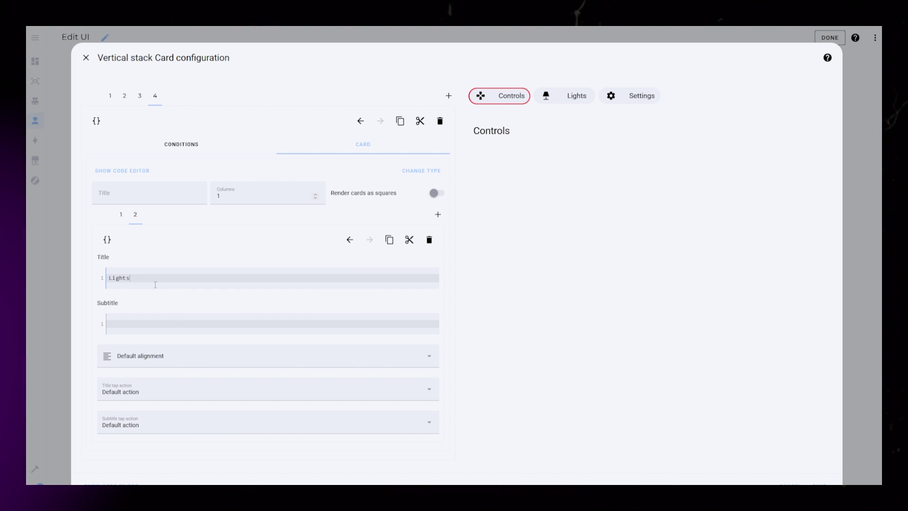
left_click(577, 97)
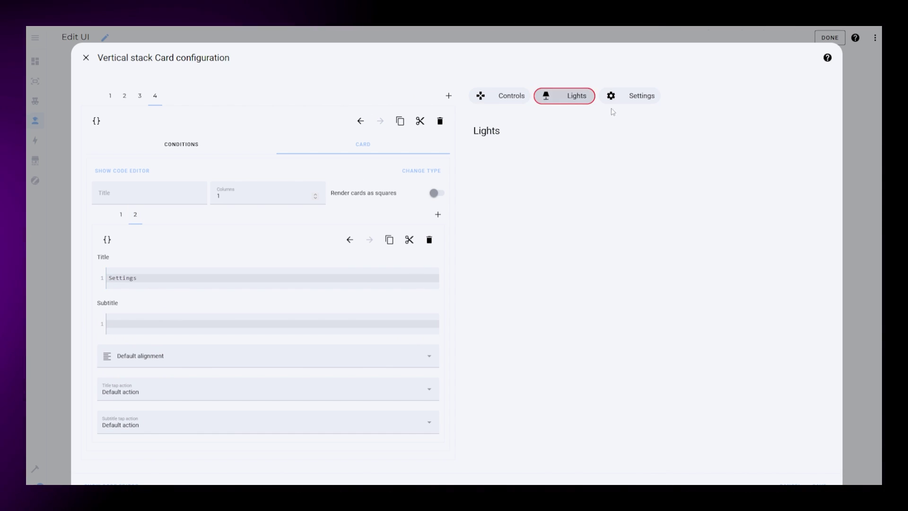
left_click(556, 100)
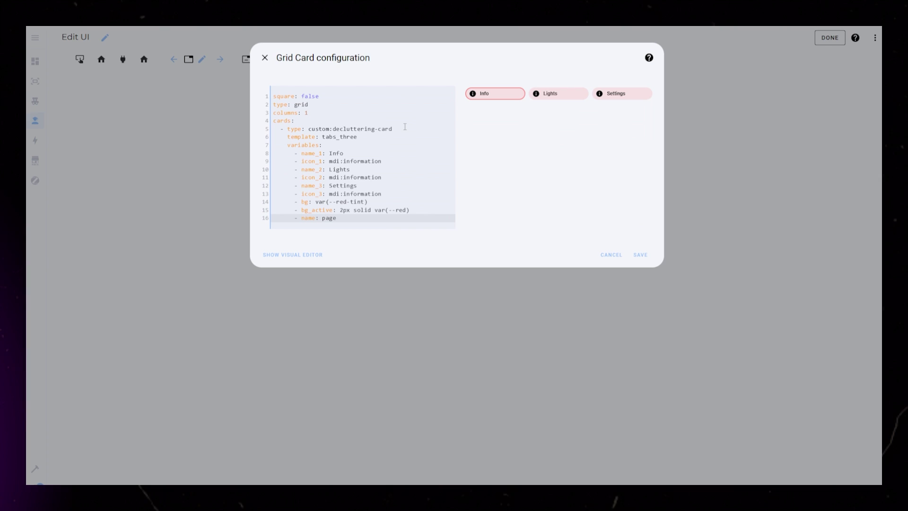
Step: Replace the grid settings in the YAML with type: vertical-stack
left_click_drag(310, 112, 273, 96)
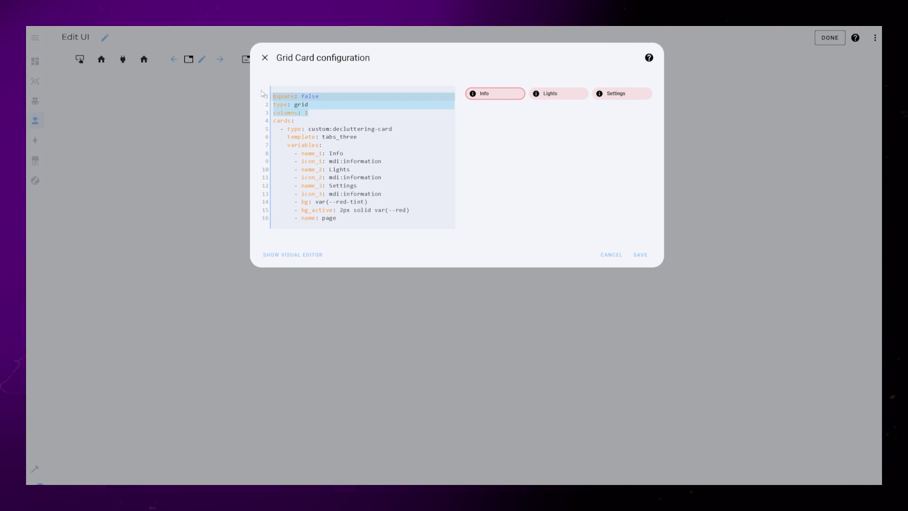
key("Return")
type("type:")
left_click(294, 97)
type("vertical-stack")
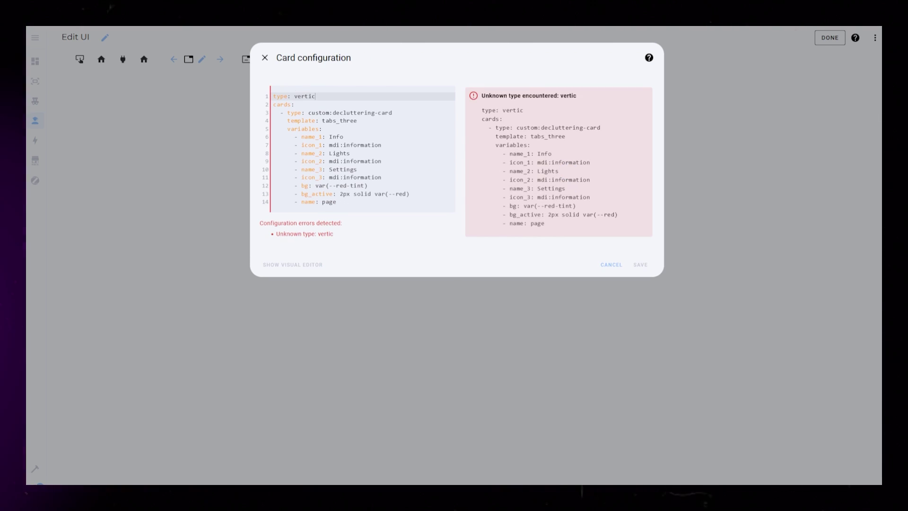
Step: Change the decluttering card's name variable from page to kitchen
left_click(311, 239)
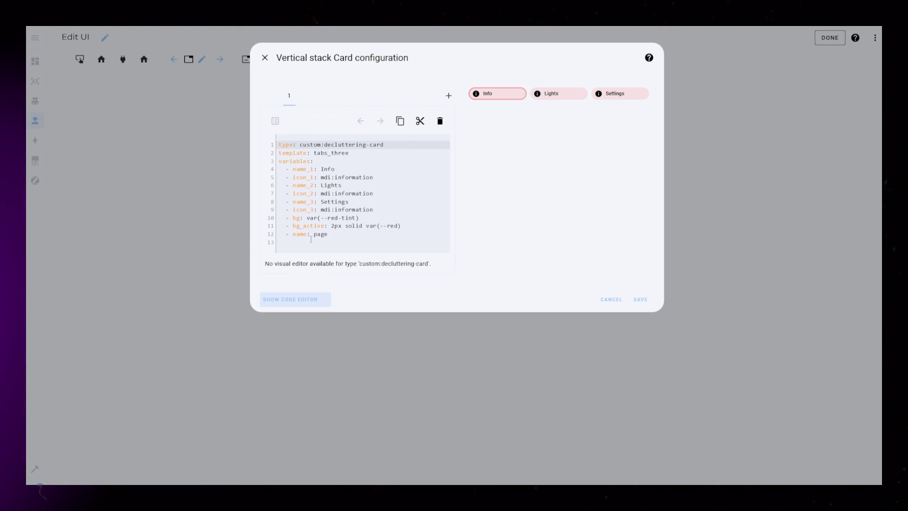
double_click(321, 234)
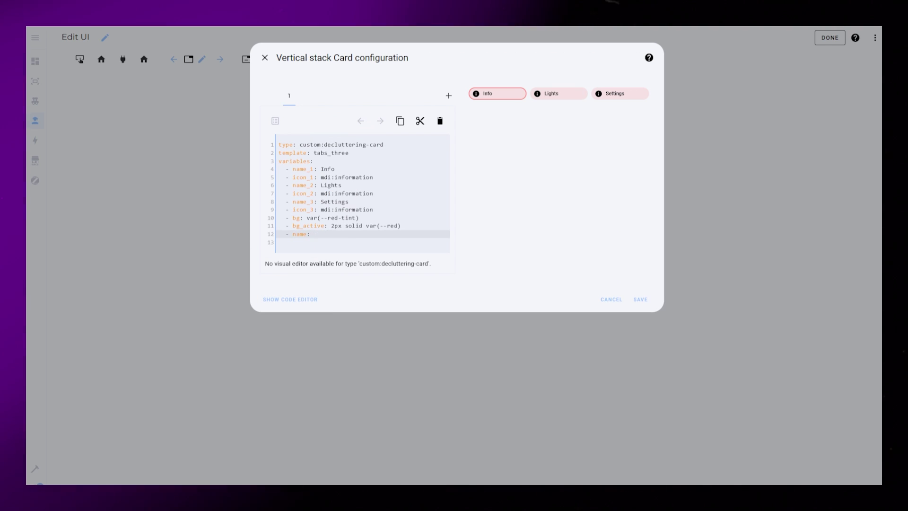
type("kitchen")
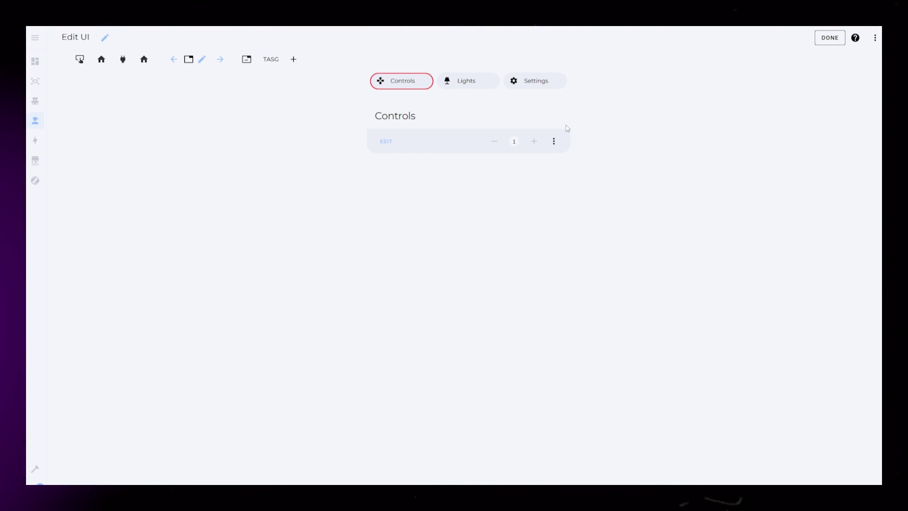
Step: Copy the tab stack card's YAML, then select the tabs_three template in the Raw configuration editor
left_click(386, 141)
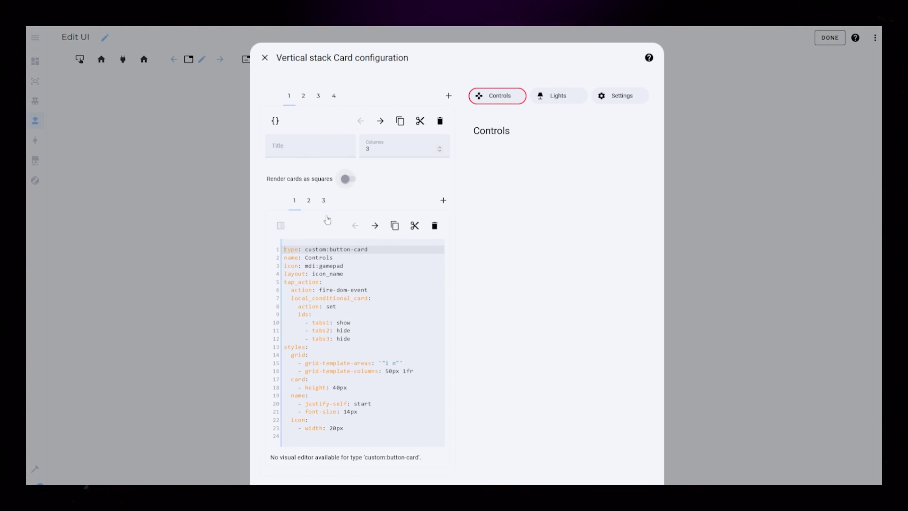
key("ctrl+a")
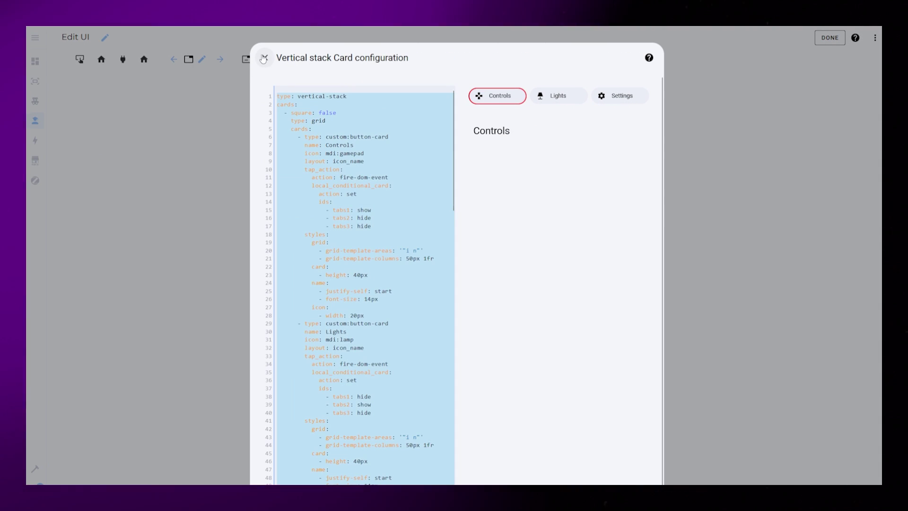
key("Escape")
left_click(850, 78)
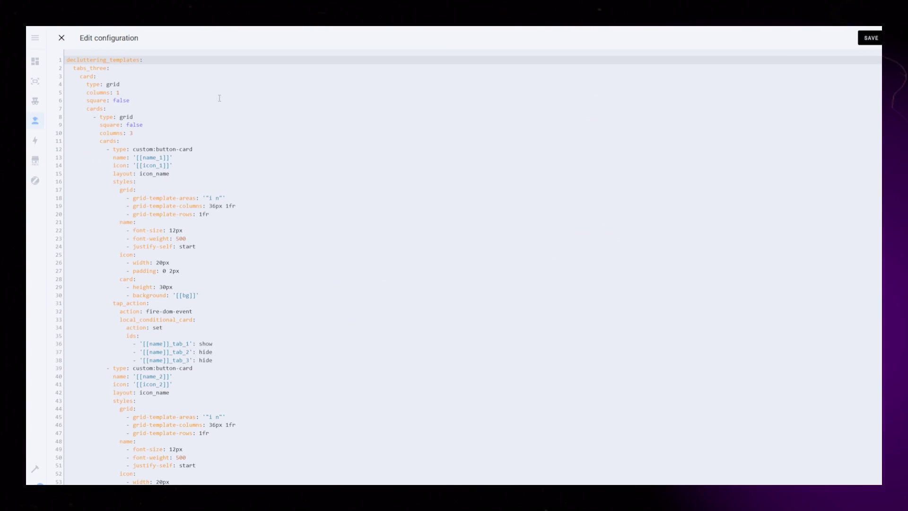
left_click_drag(66, 57, 172, 350)
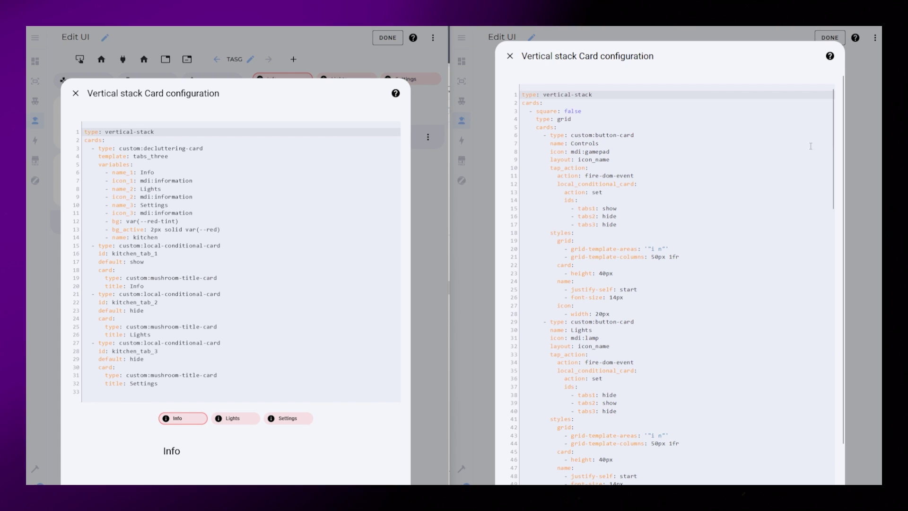
left_click_drag(832, 128, 831, 426)
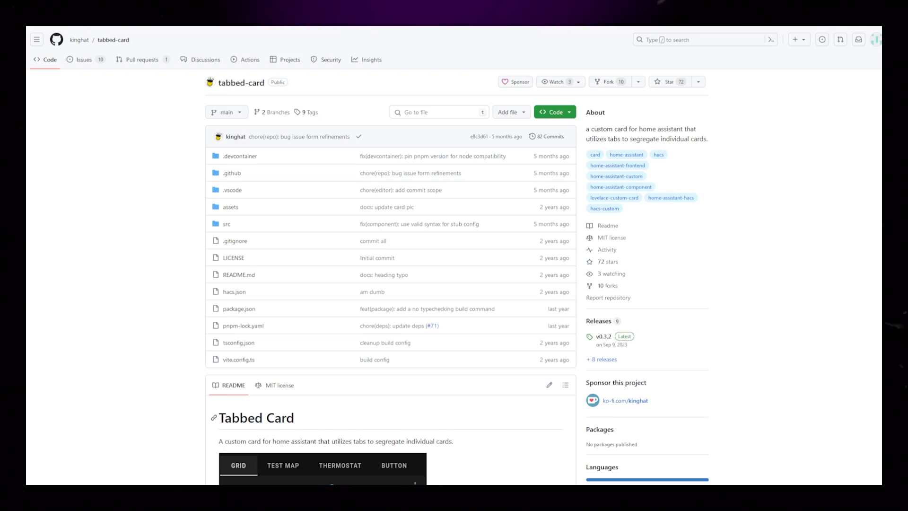
Step: Scroll the tabbed-card README past Card Schema and Example to Configuration, Options and Styling
scroll(51, 350, "down", 2)
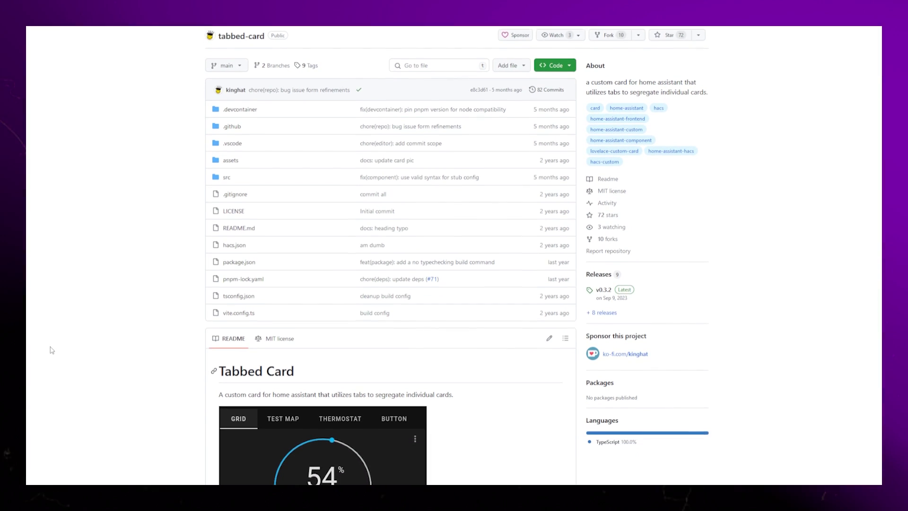
scroll(51, 350, "down", 8)
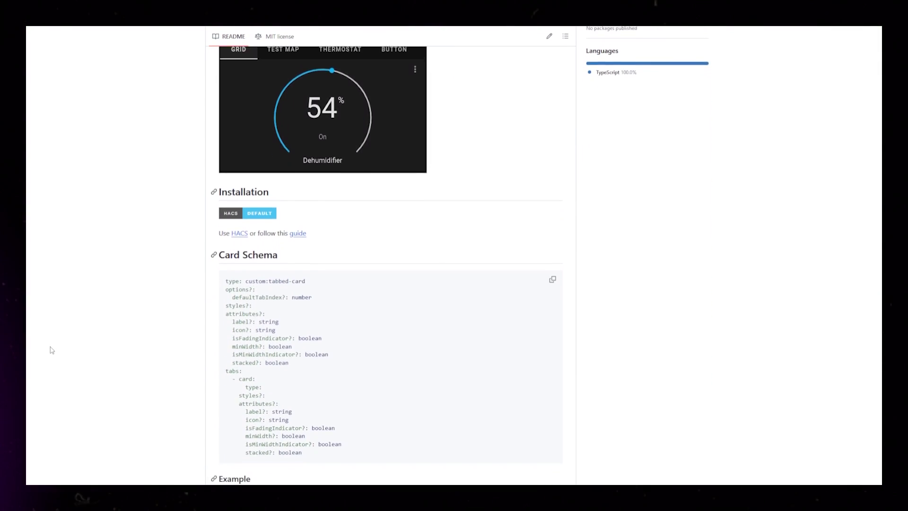
scroll(51, 350, "down", 8)
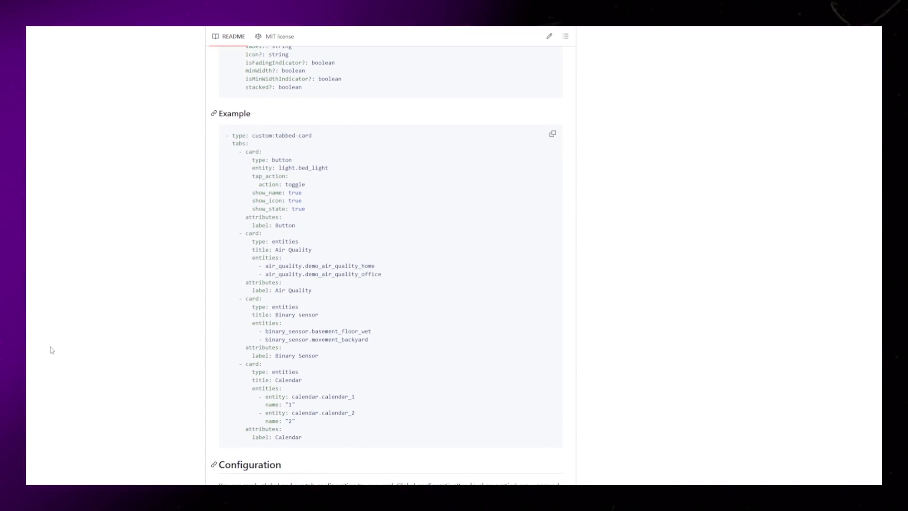
scroll(51, 350, "down", 8)
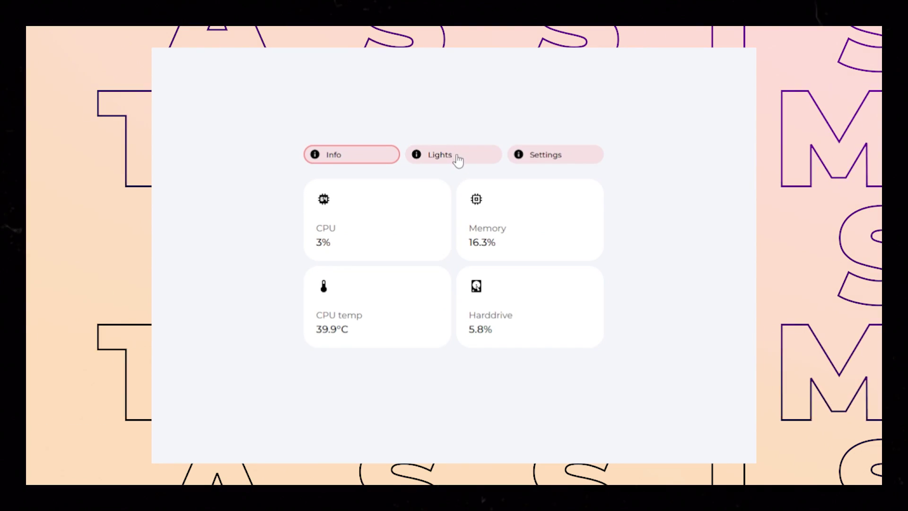
left_click(457, 159)
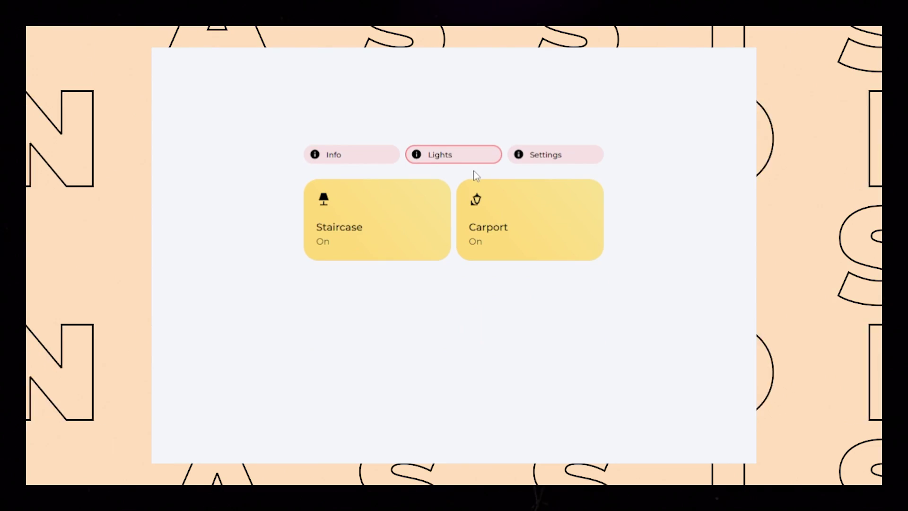
left_click(557, 158)
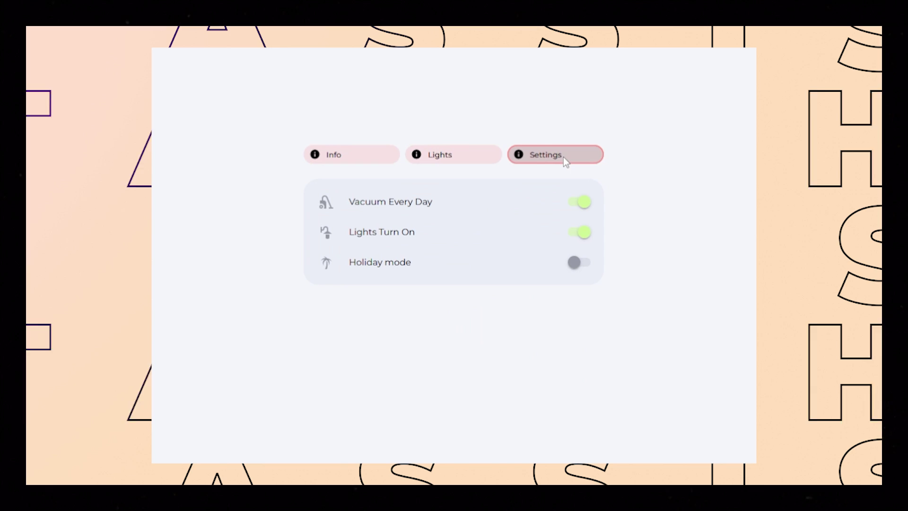
left_click(467, 165)
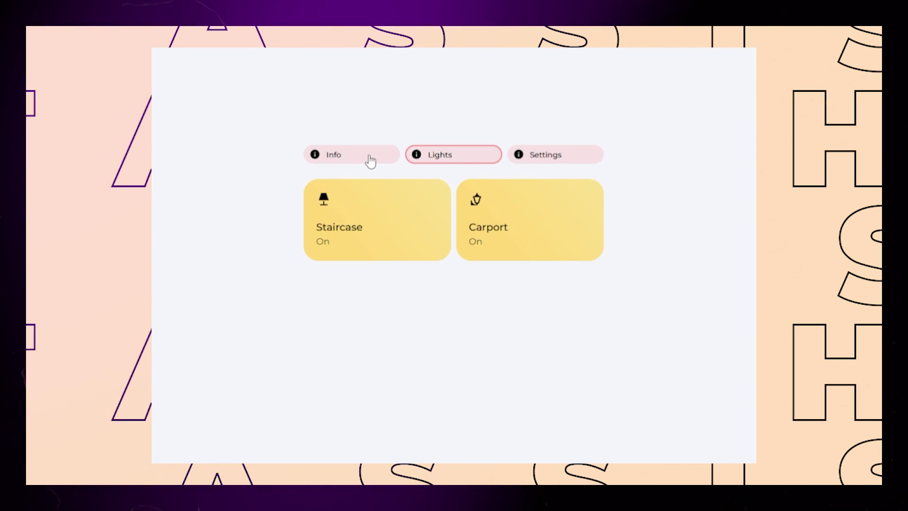
left_click(342, 161)
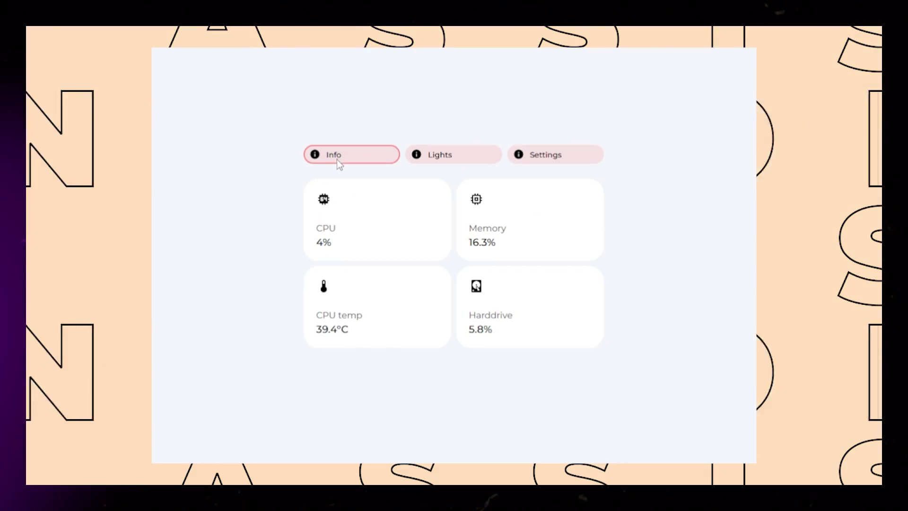